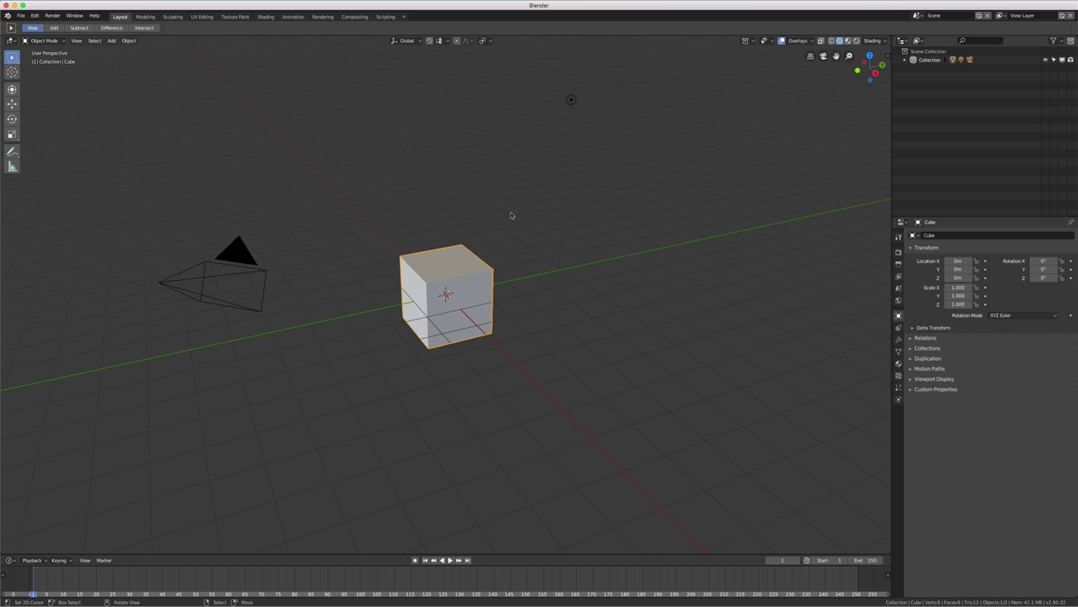
Step: Orbit and zoom in on the default cube, then bring up the Edit menu
mouse_move(506, 224)
middle_down()
mouse_move(506, 293)
mouse_move(434, 303)
middle_up()
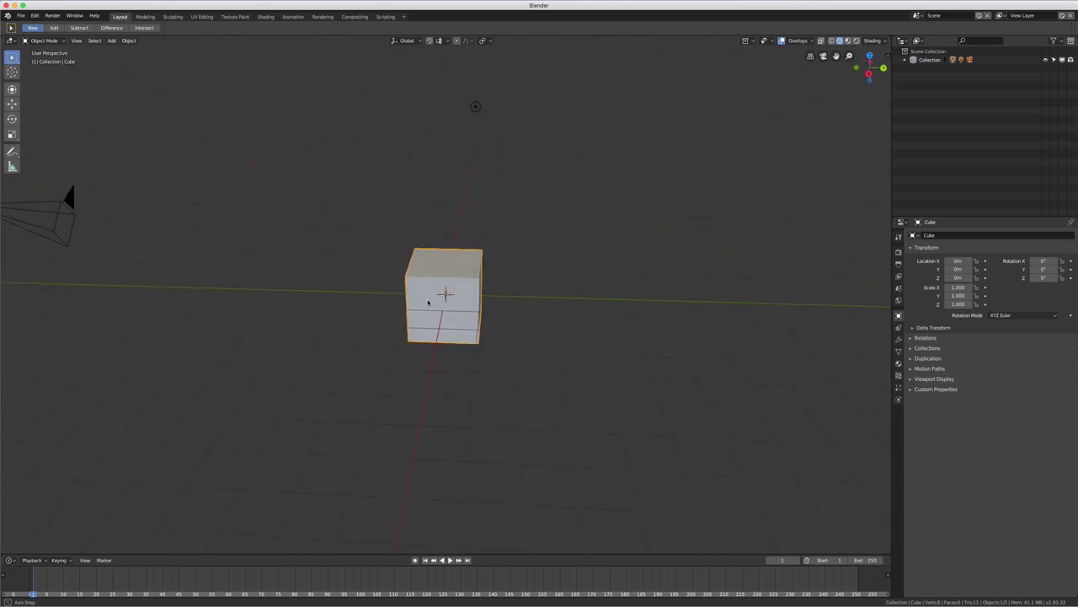
scroll(434, 304, up, 2)
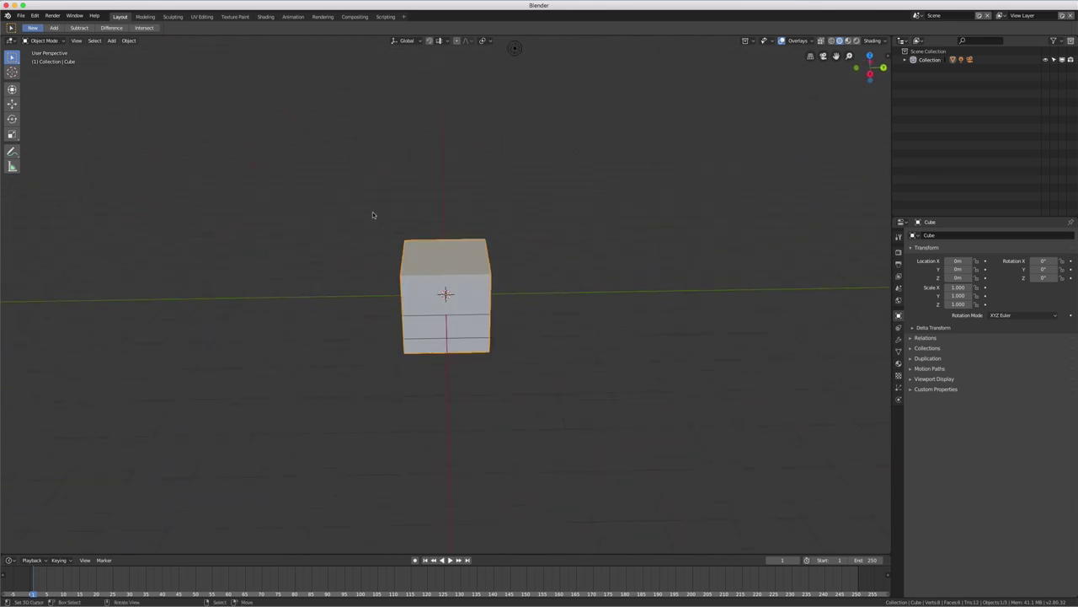
click(34, 16)
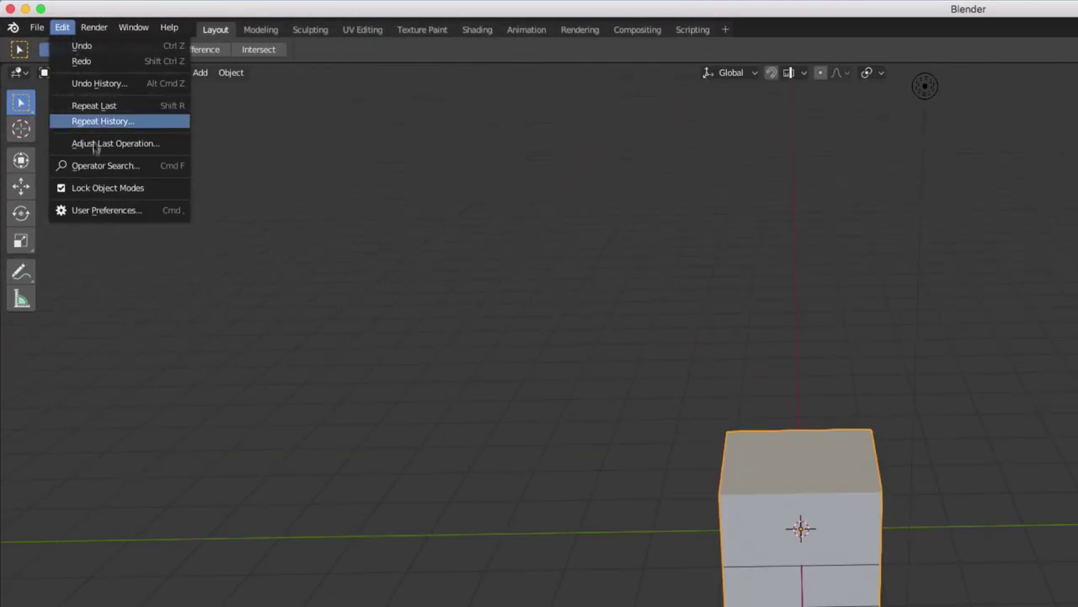
Step: Show the Add-ons tab of User Preferences in an enlarged window
click(93, 204)
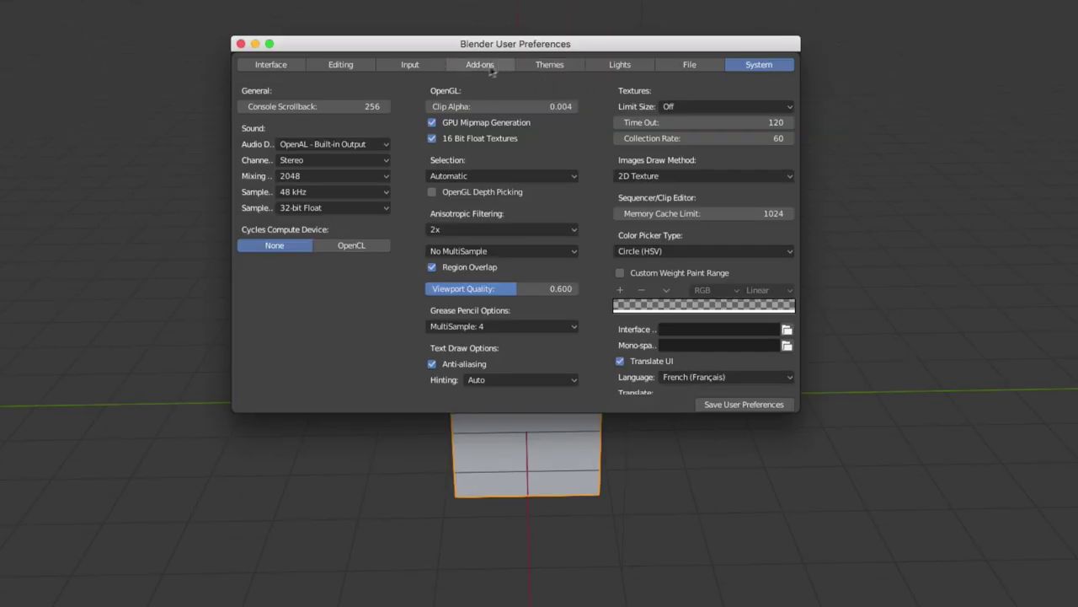
click(487, 65)
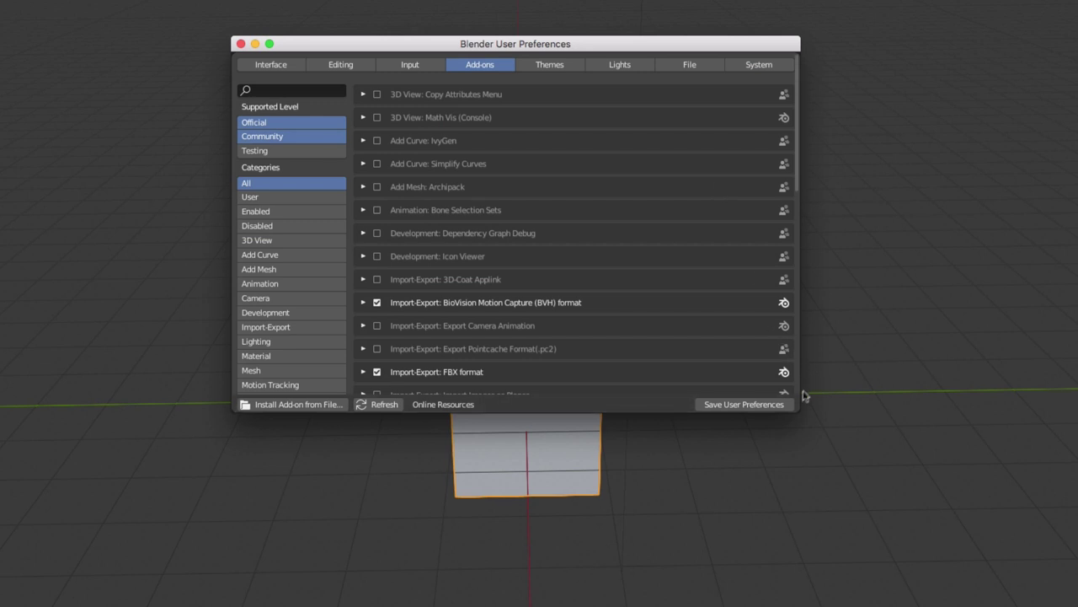
drag(817, 428, 952, 573)
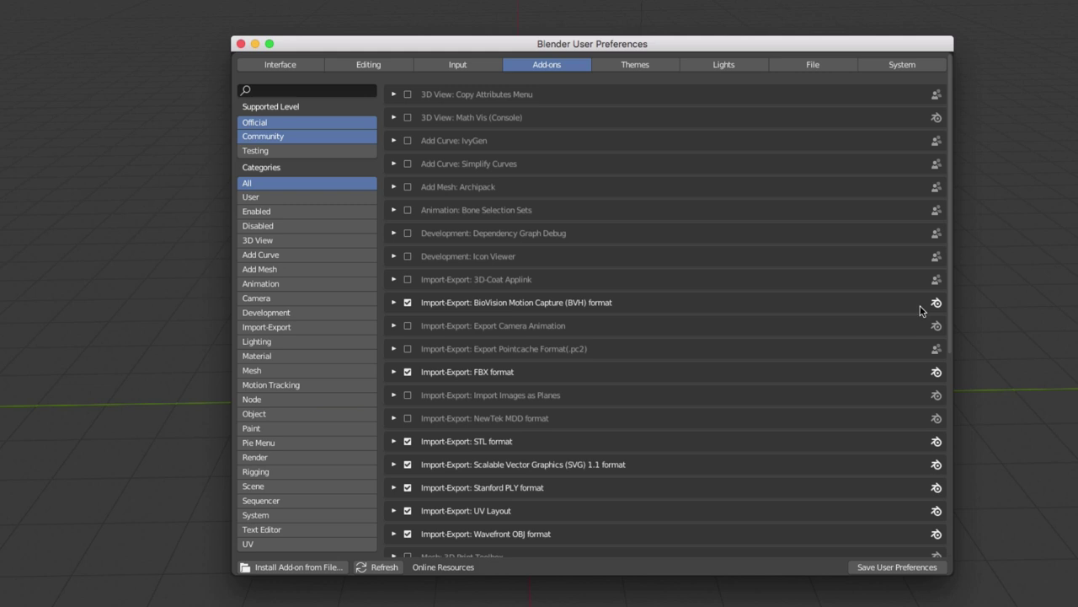
Step: Scroll through the add-ons list, then return to orbiting the 3D scene
scroll(919, 191, down, 3)
scroll(916, 211, down, 2)
scroll(916, 234, down, 5)
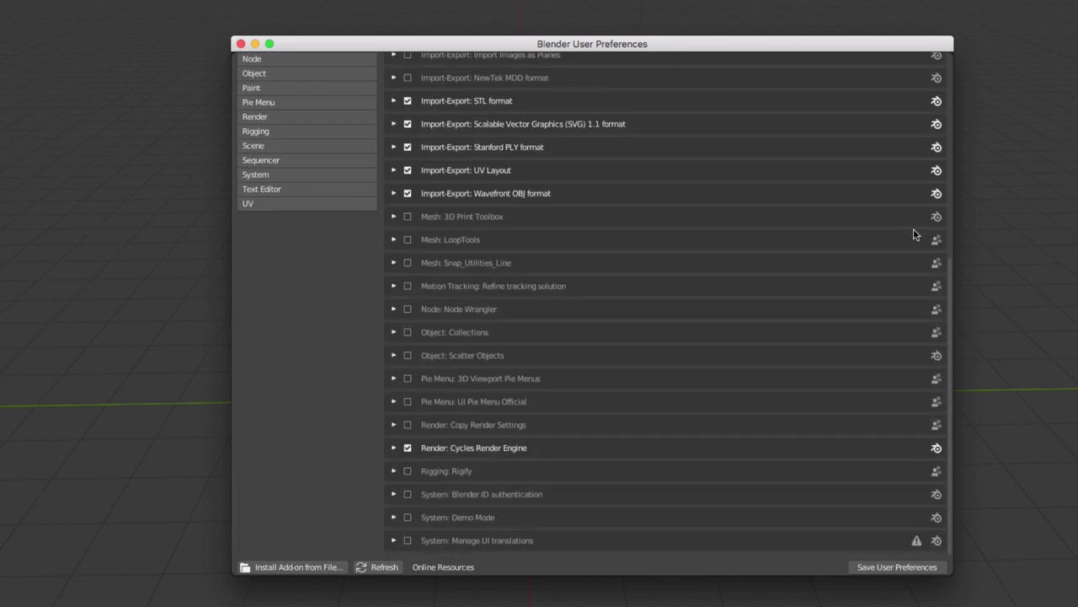
scroll(914, 233, up, 8)
scroll(914, 233, up, 2)
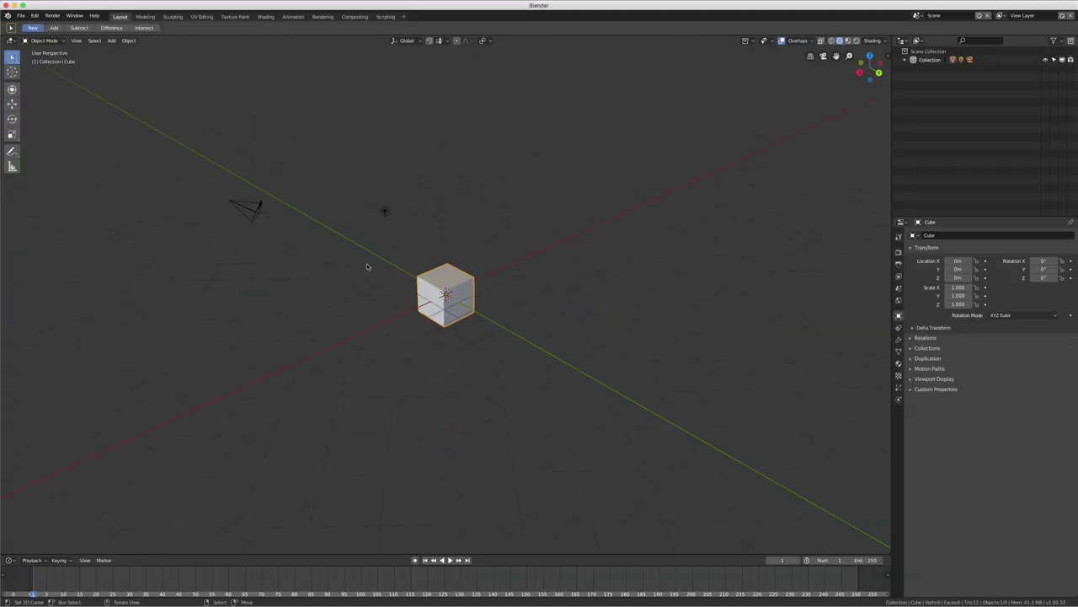
middle_drag(366, 268, 439, 297)
click(263, 259)
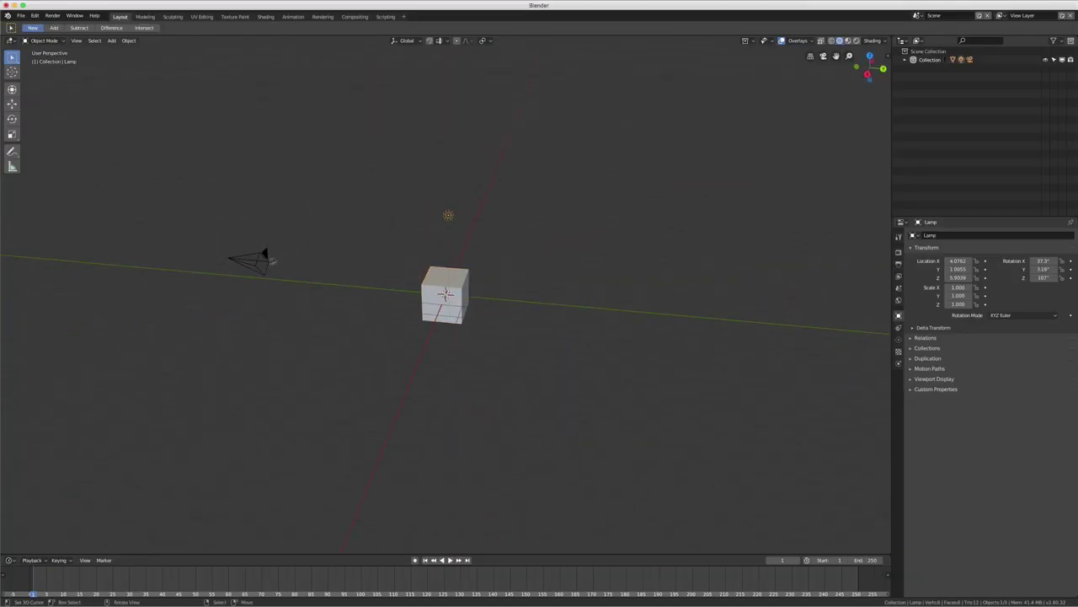
middle_drag(486, 278, 455, 288)
click(451, 291)
scroll(530, 253, down, 3)
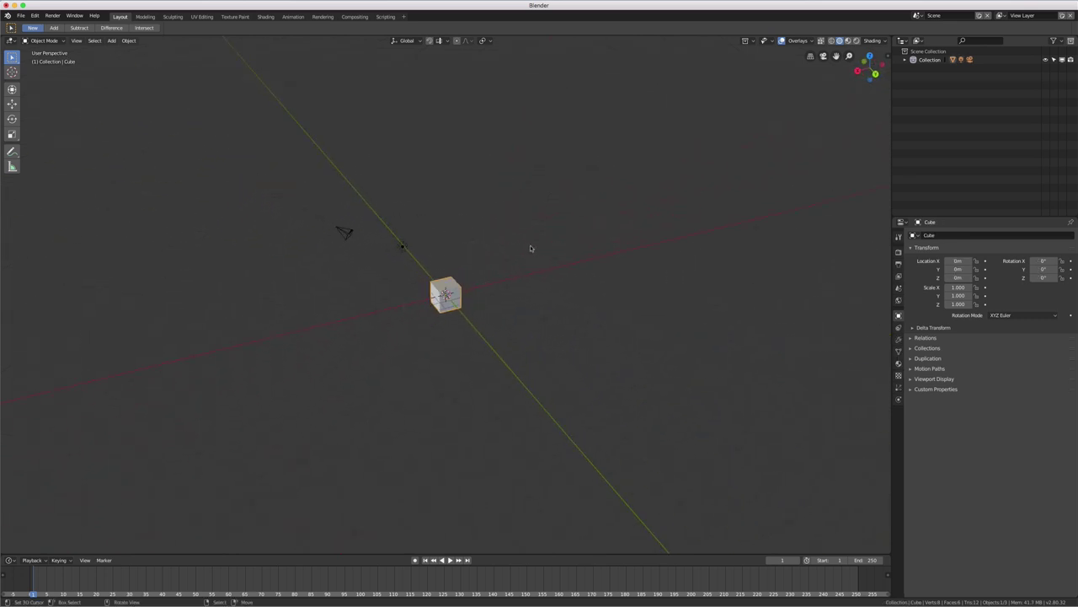
mouse_move(530, 244)
middle_down()
mouse_move(531, 264)
mouse_move(564, 253)
middle_up()
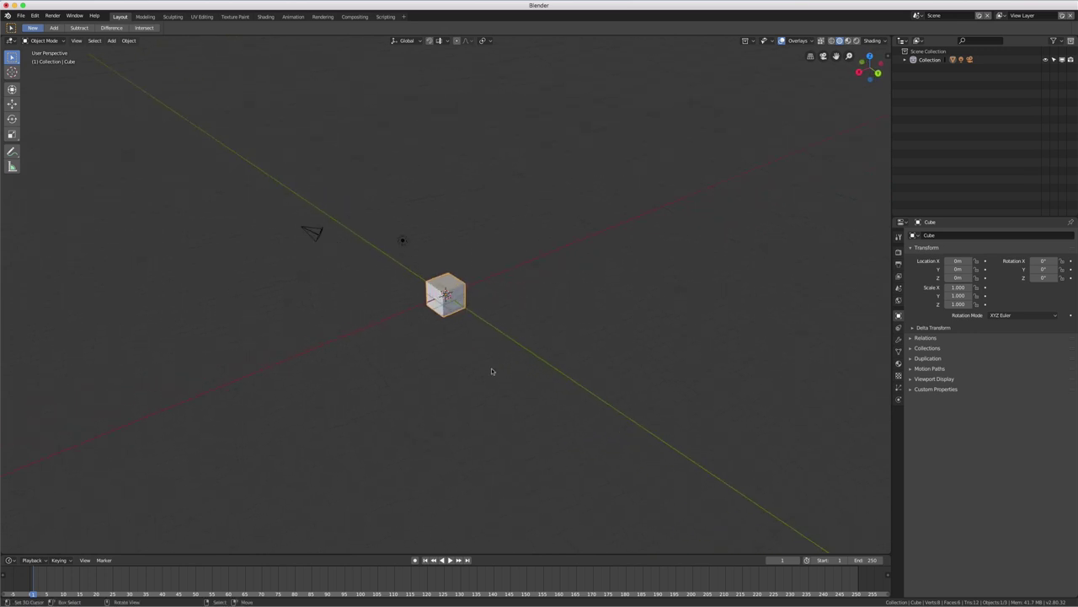
mouse_move(492, 371)
middle_down()
mouse_move(498, 345)
mouse_move(493, 375)
middle_up()
key(g)
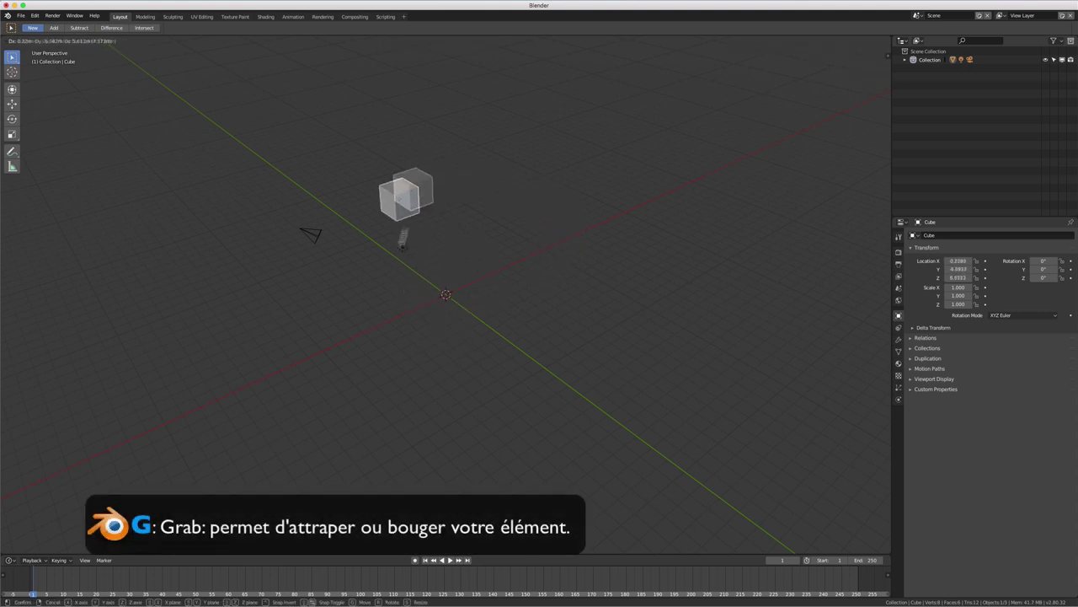
right_click(469, 266)
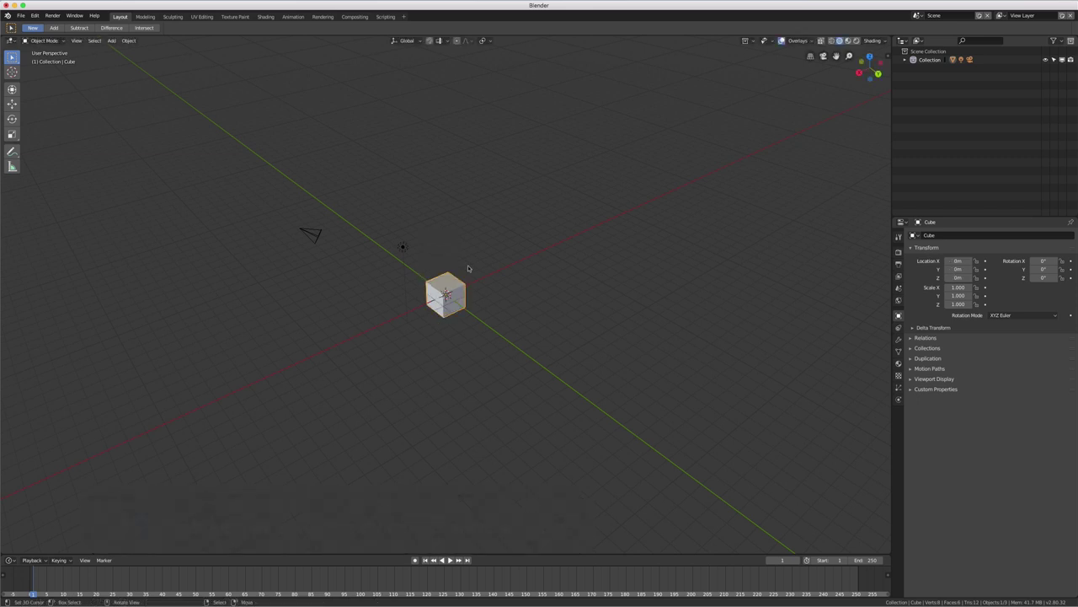
key(s)
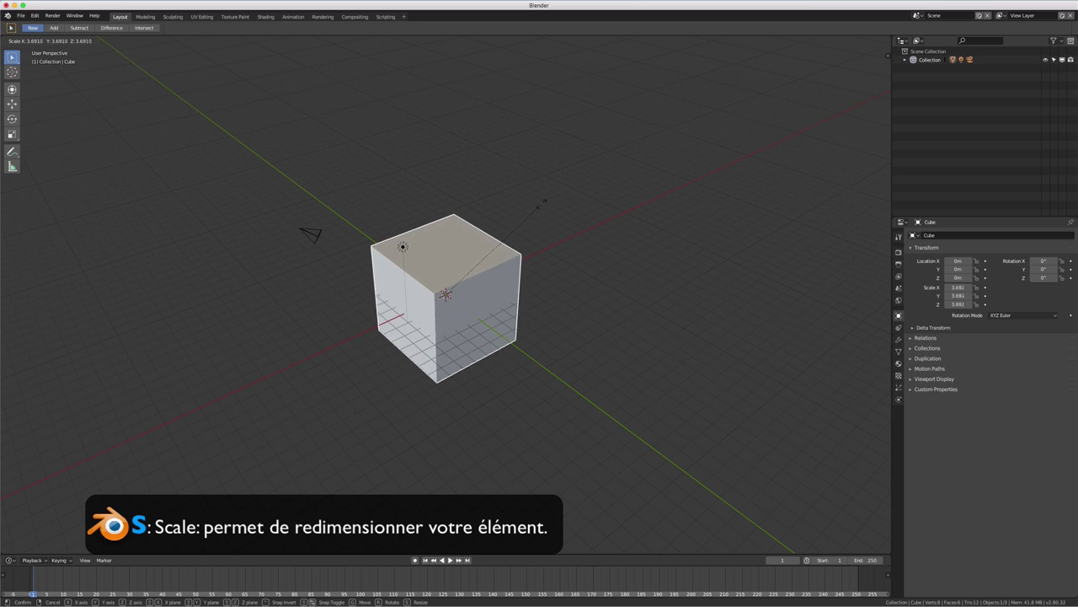
right_click(542, 203)
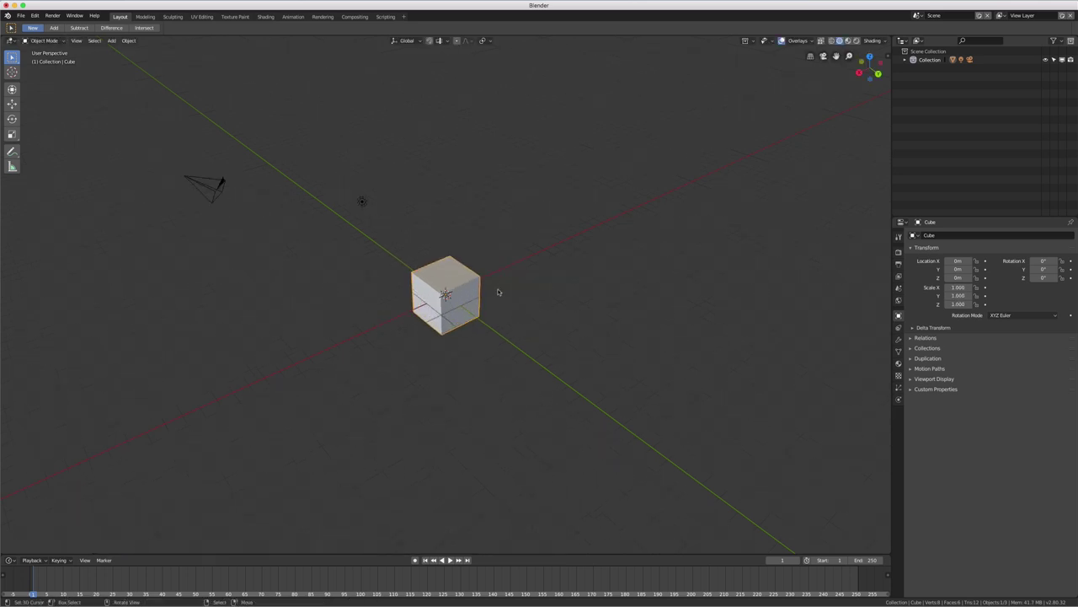
scroll(498, 291, up, 3)
scroll(498, 292, down, 3)
scroll(498, 292, down, 2)
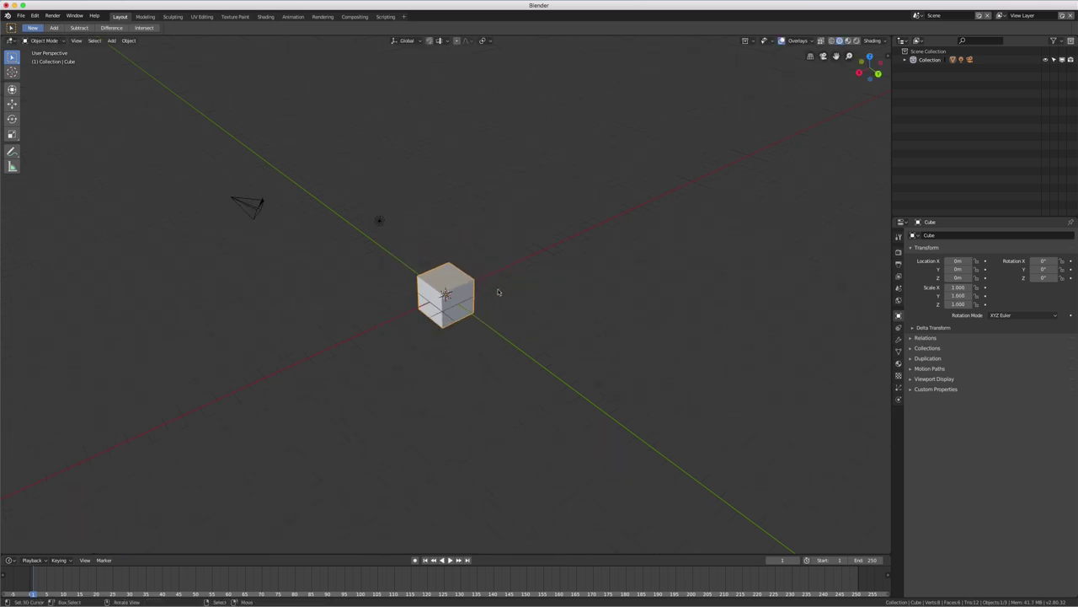
key(r)
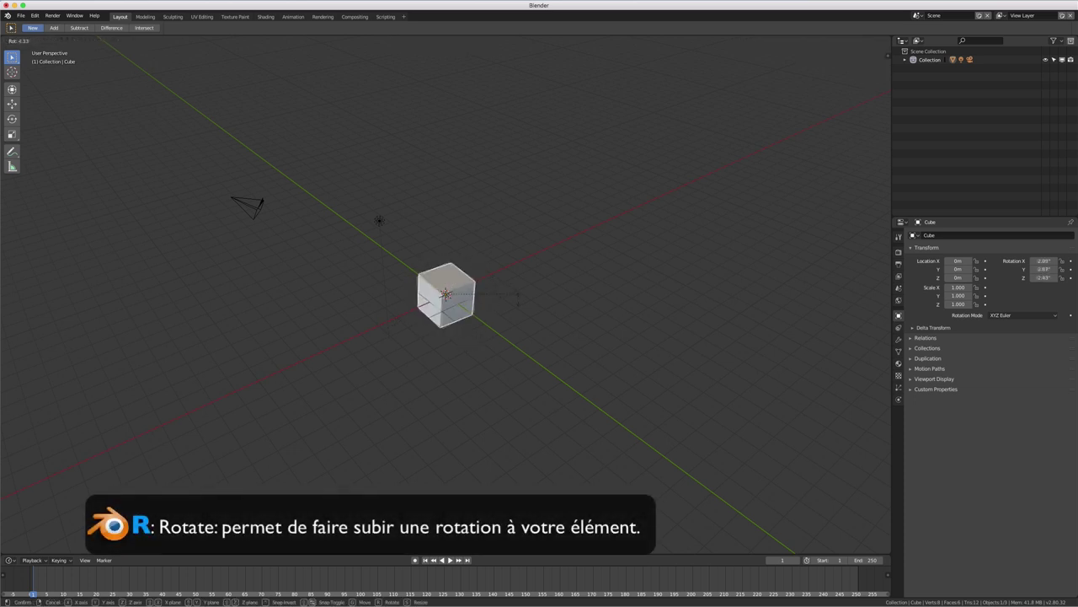
right_click(583, 223)
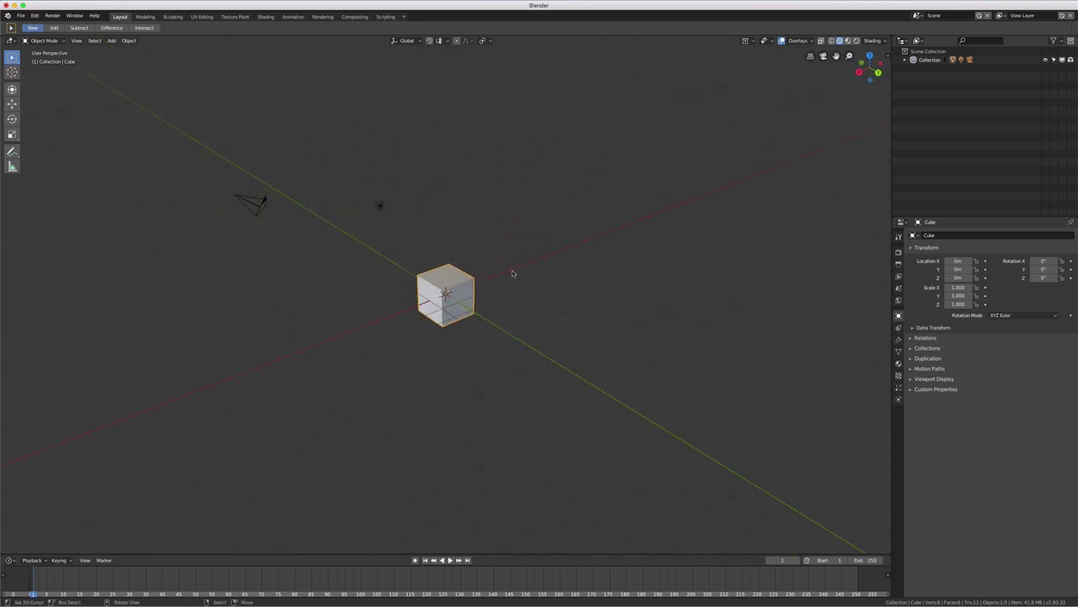
scroll(484, 300, up, 3)
scroll(480, 300, up, 1)
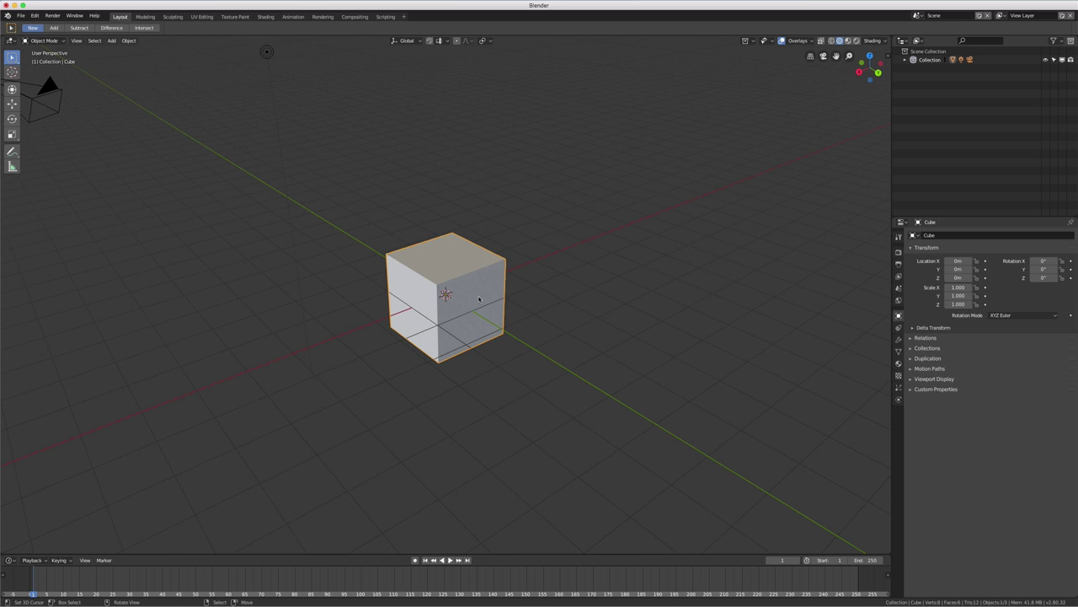
scroll(479, 299, down, 1)
Step: Show the N sidebar, try a G move constrained to Y, X and Z, then cancel it
key(n)
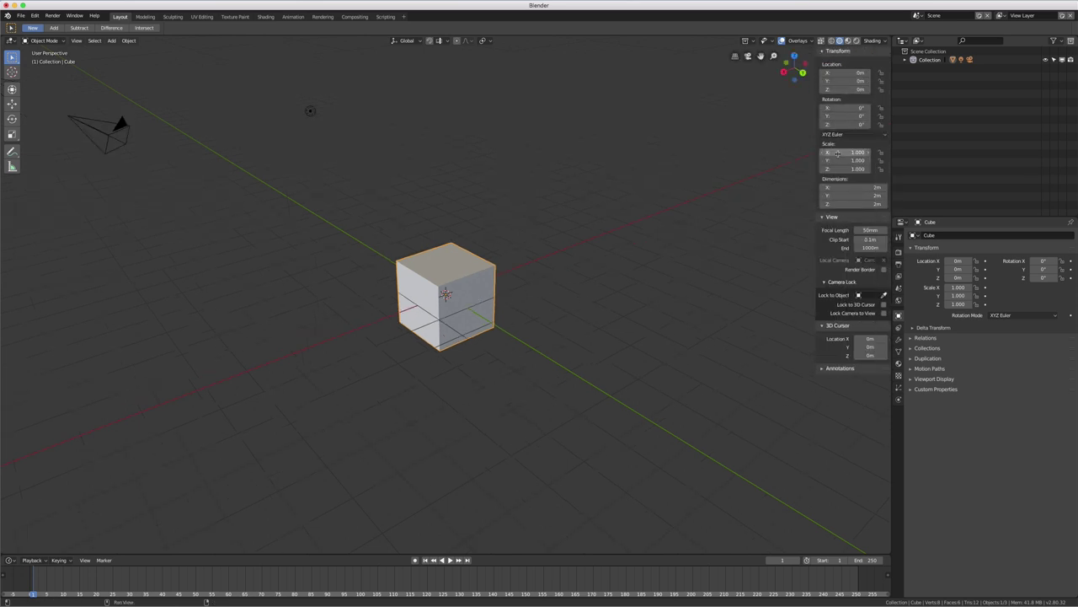
mouse_move(539, 295)
middle_down()
mouse_move(498, 302)
mouse_move(462, 284)
middle_up()
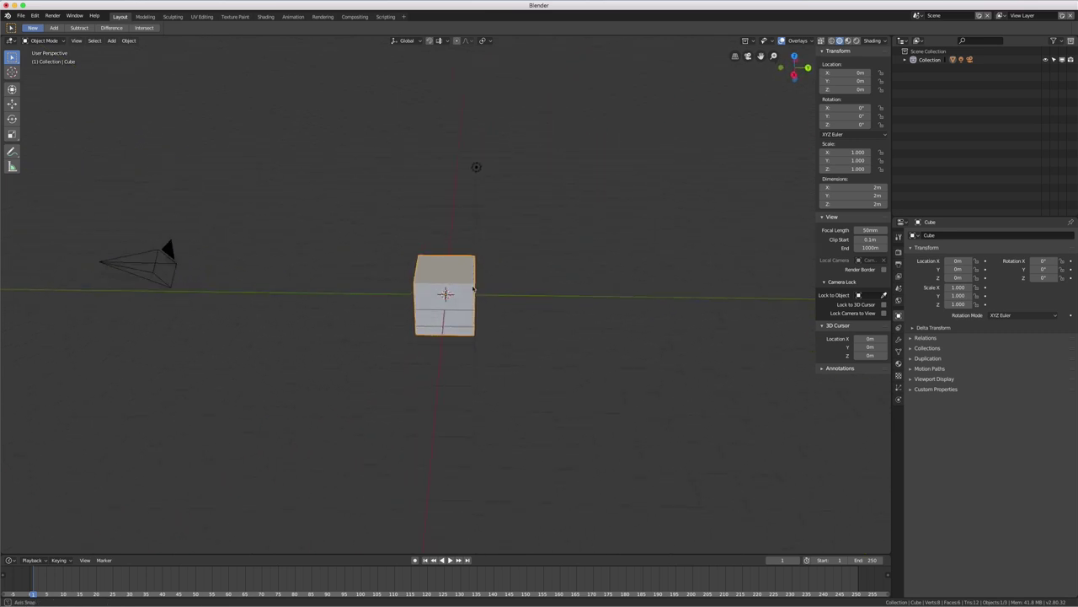
key(g)
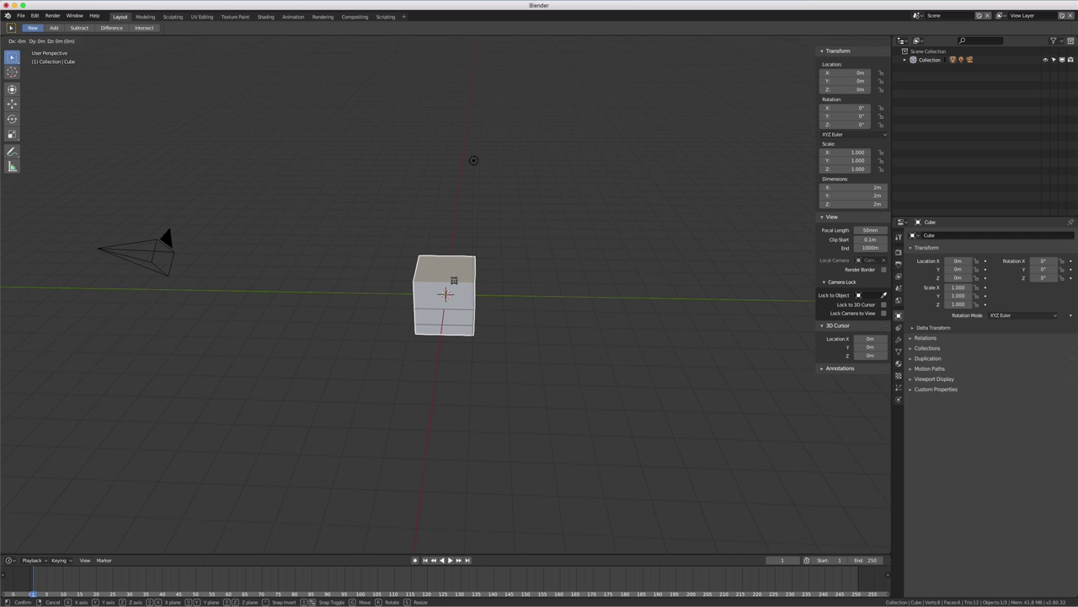
key(y)
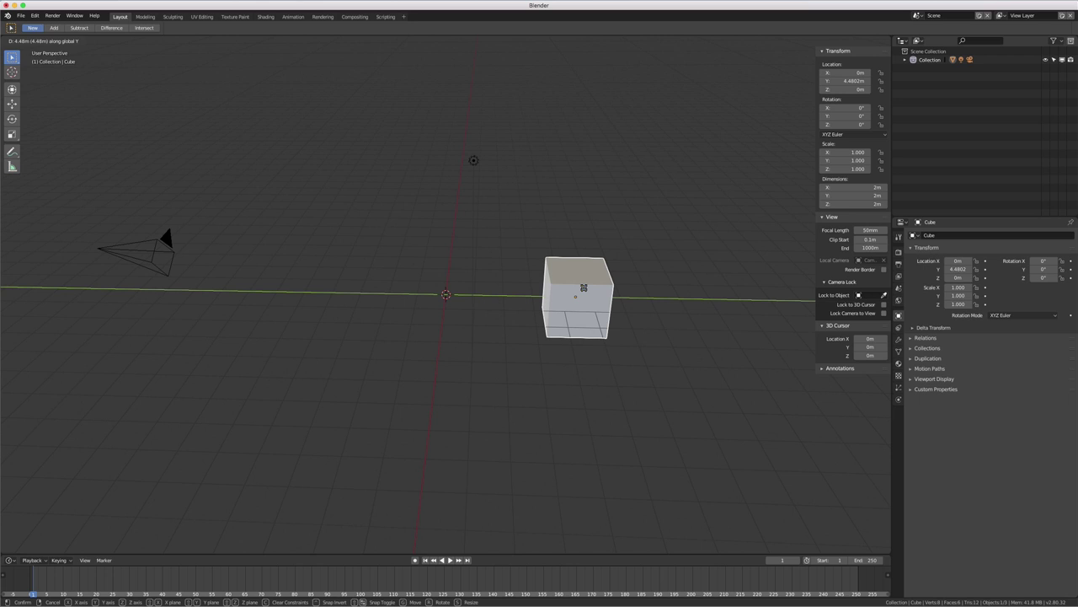
key(x)
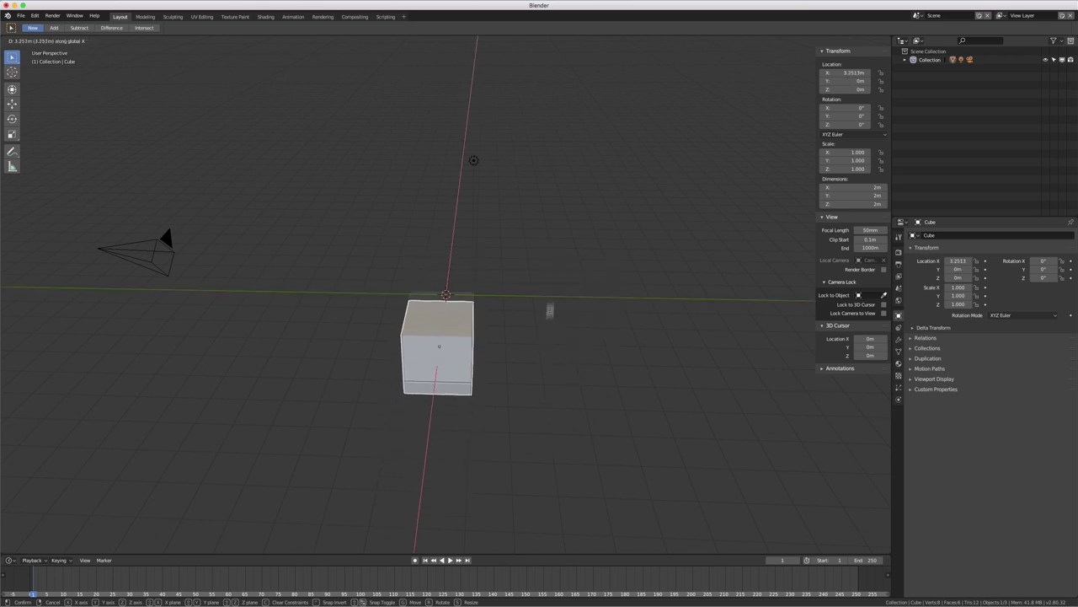
key(z)
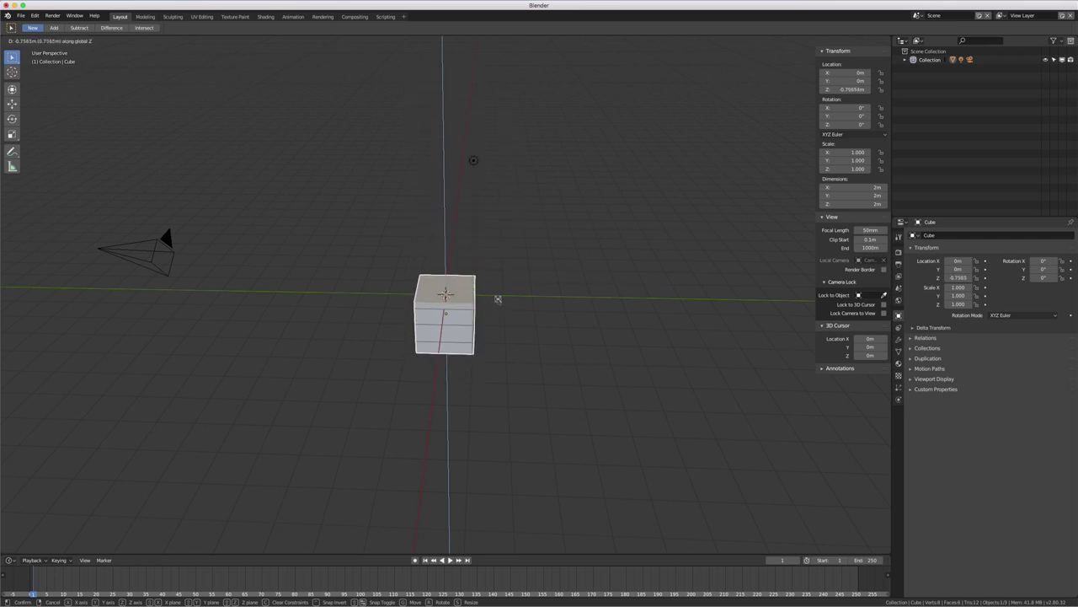
key(Escape)
mouse_move(600, 289)
middle_down()
mouse_move(567, 301)
mouse_move(618, 298)
mouse_move(579, 299)
middle_up()
mouse_move(495, 302)
middle_down()
mouse_move(548, 294)
mouse_move(478, 296)
middle_up()
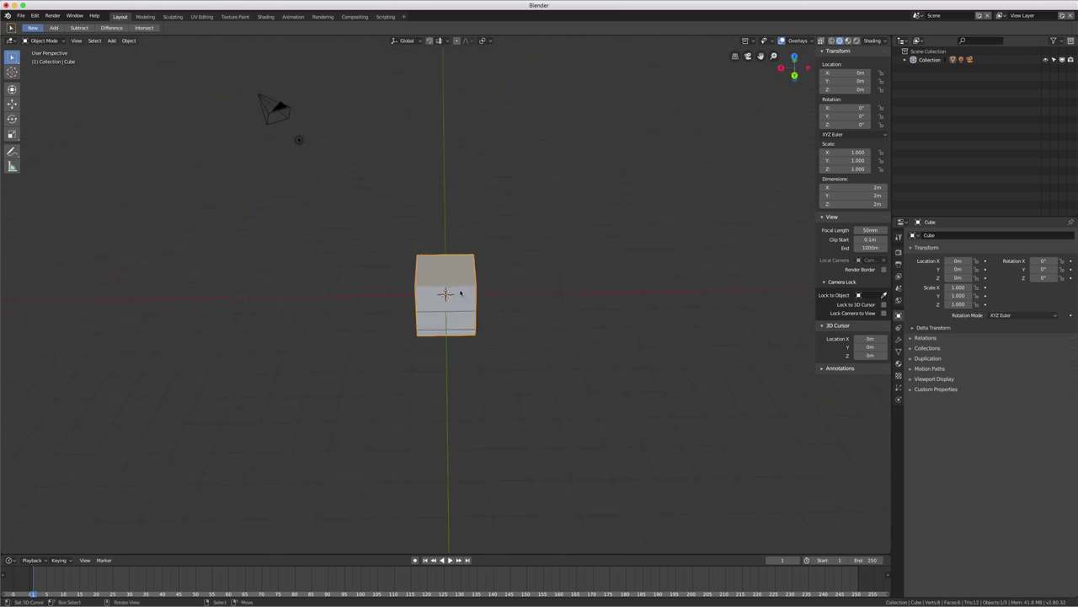
Step: Scale the cube along X down to 0.973
key(s)
key(x)
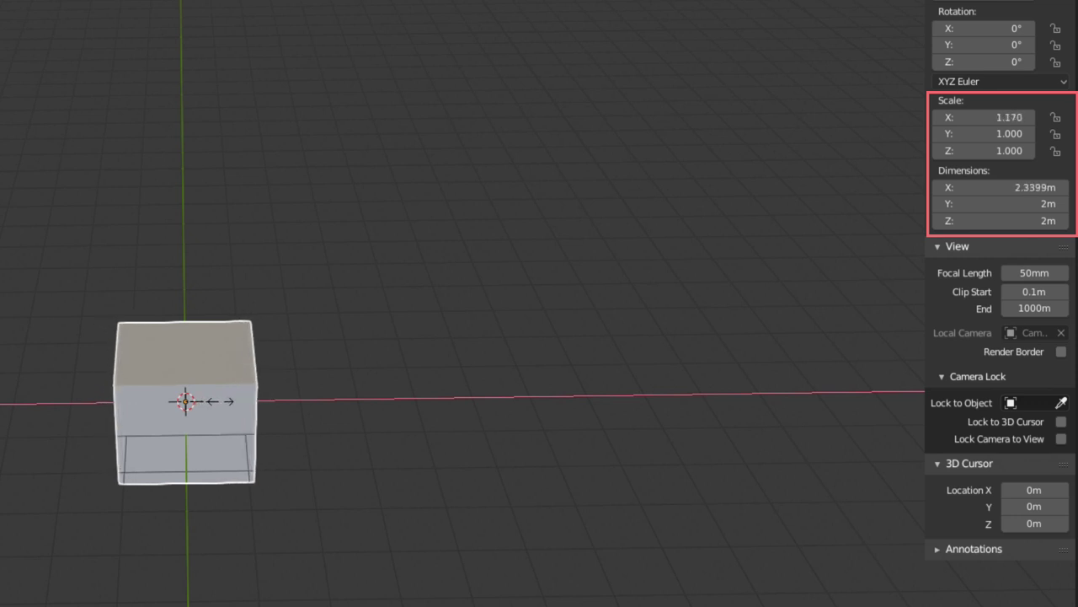
click(214, 403)
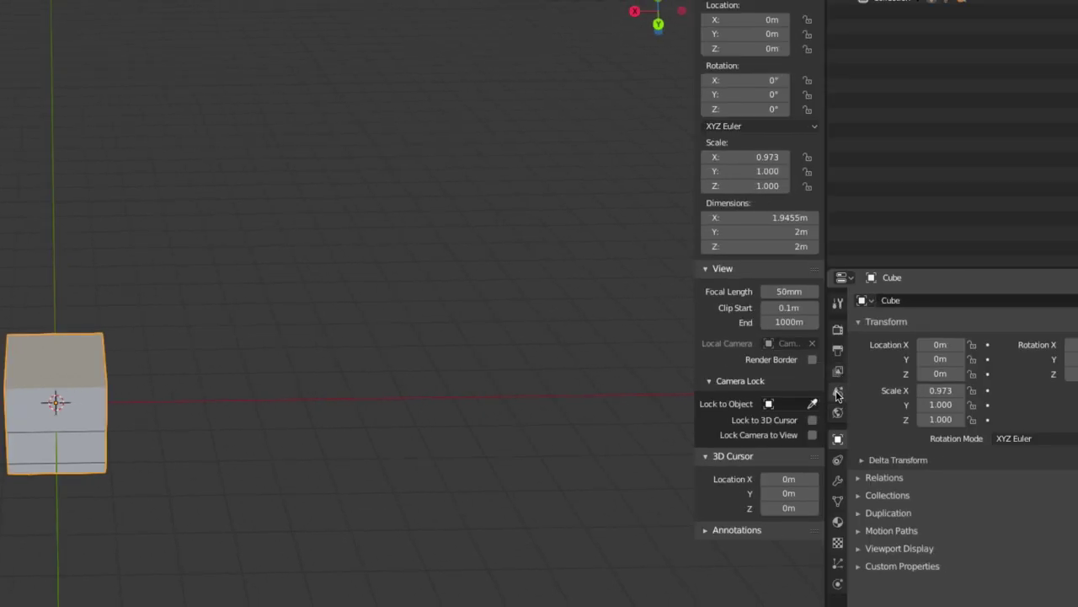
Step: Check the Scene Units panel: Metric system, Meters length, Degrees rotation
click(837, 393)
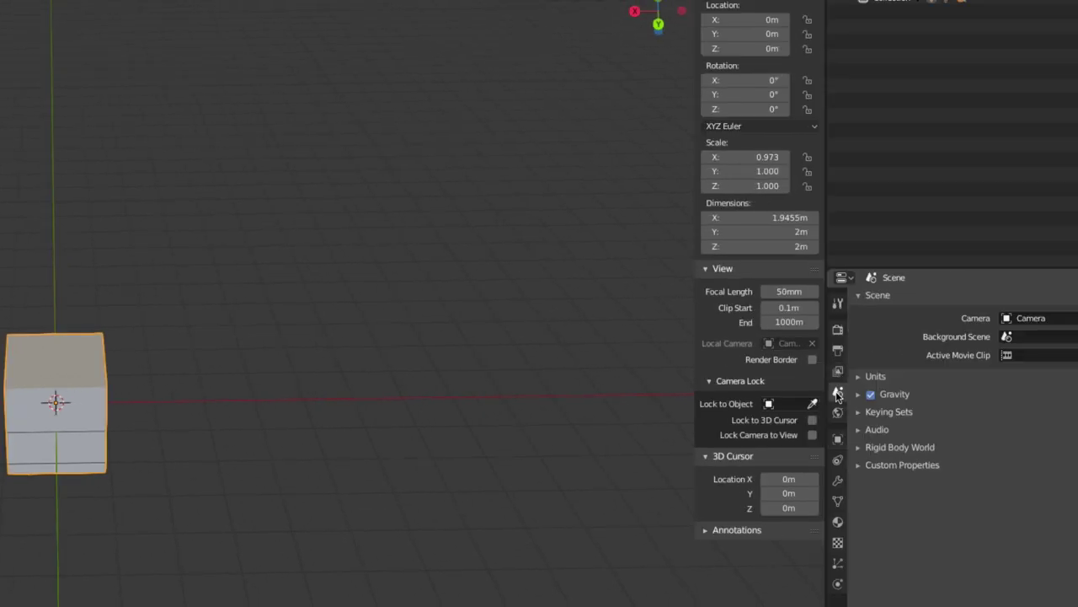
click(857, 378)
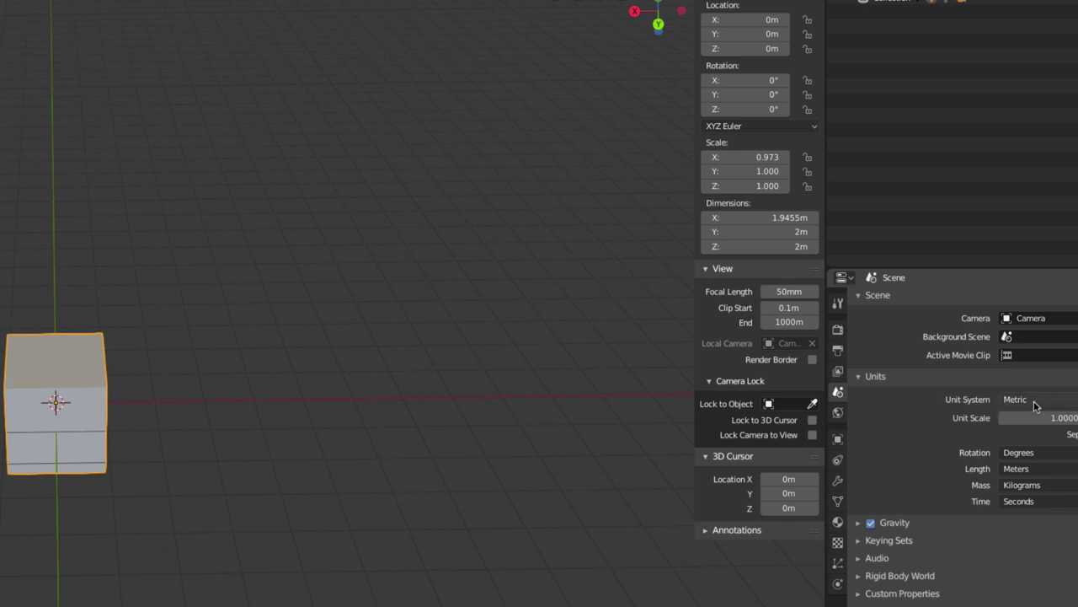
mouse_move(188, 436)
middle_down()
mouse_move(113, 453)
mouse_move(143, 443)
middle_up()
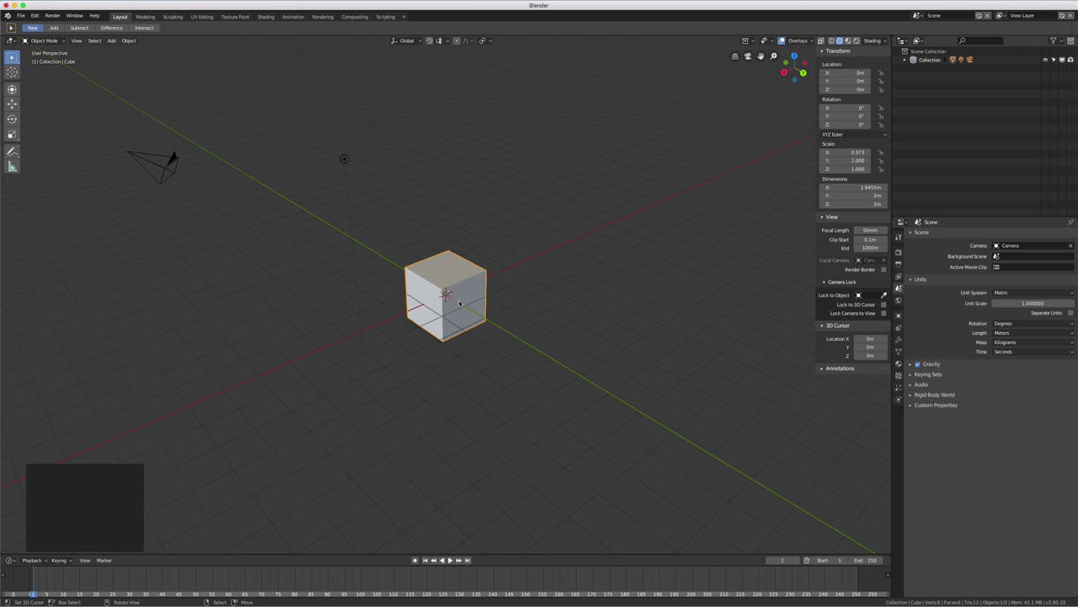
Step: Start a free rotation and cancel it, then set up the front view (Numpad 1)
key(r)
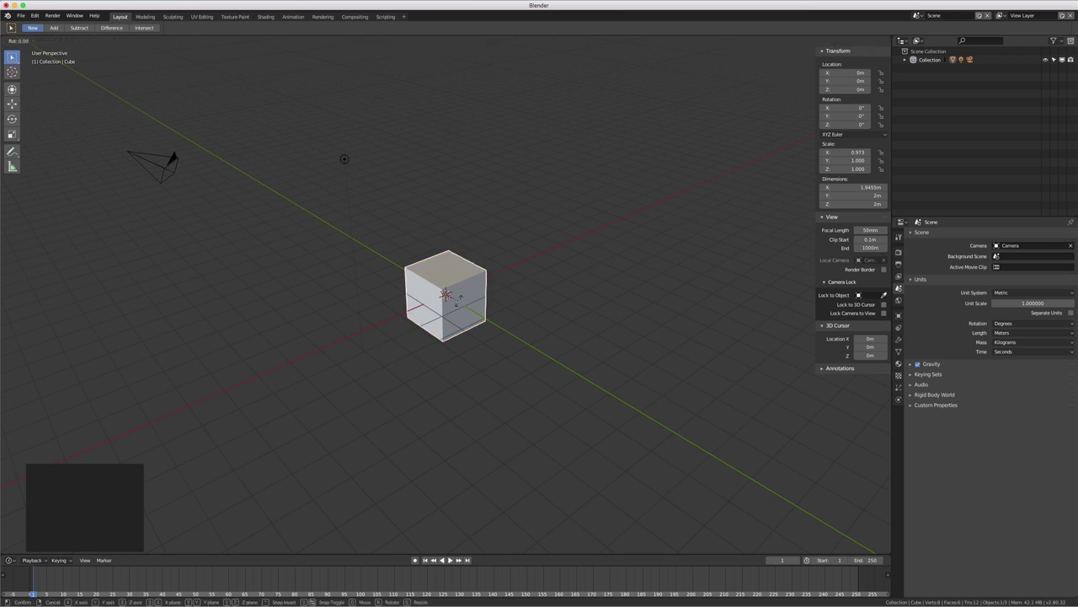
right_click(460, 310)
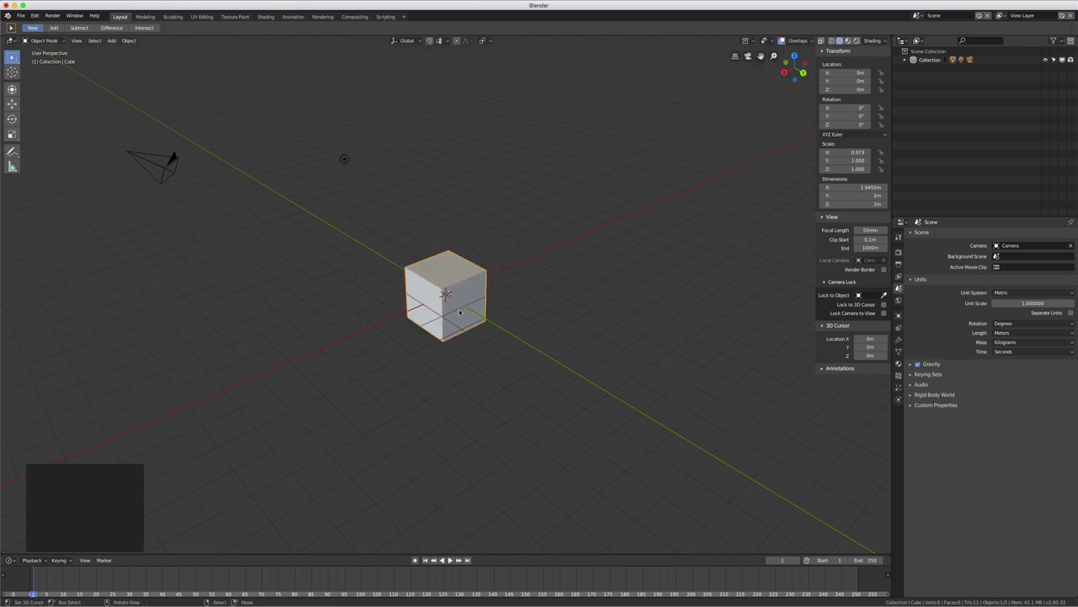
key(KP_1)
scroll(516, 209, up, 4)
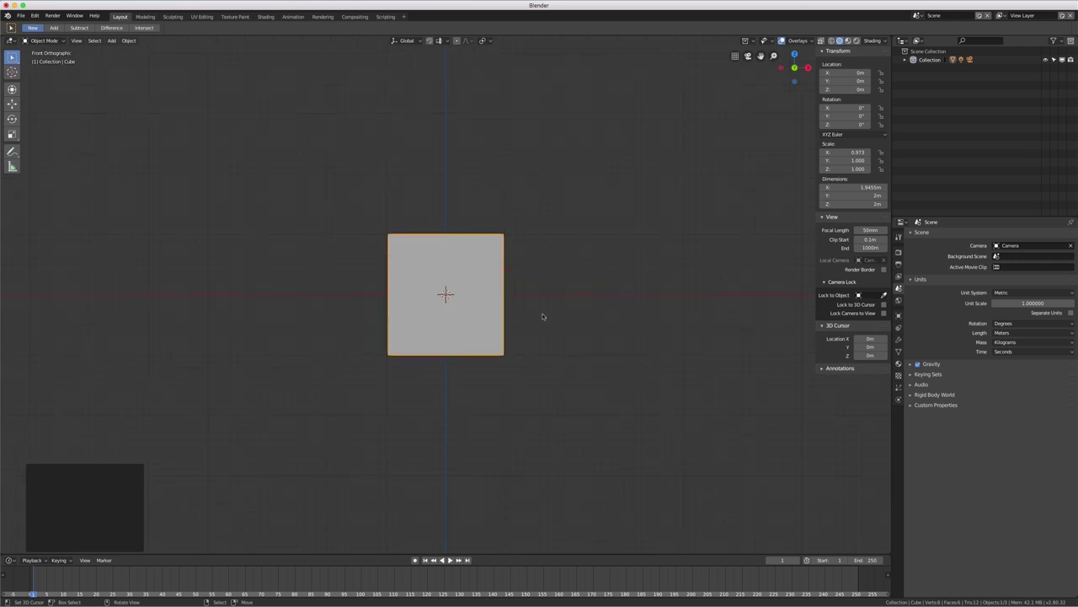
middle_drag(541, 242, 537, 260)
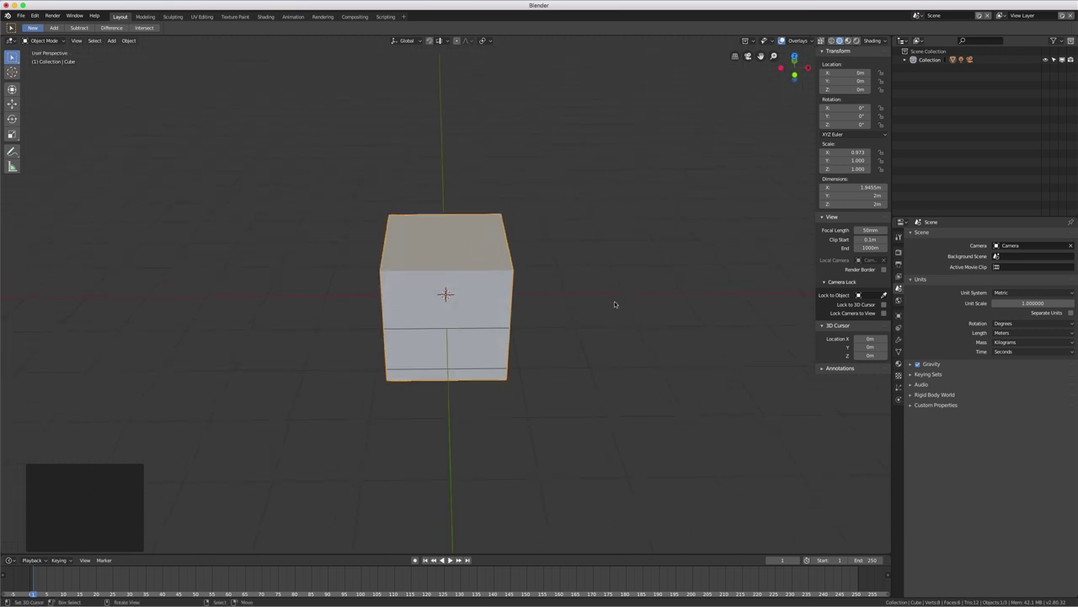
key(KP_1)
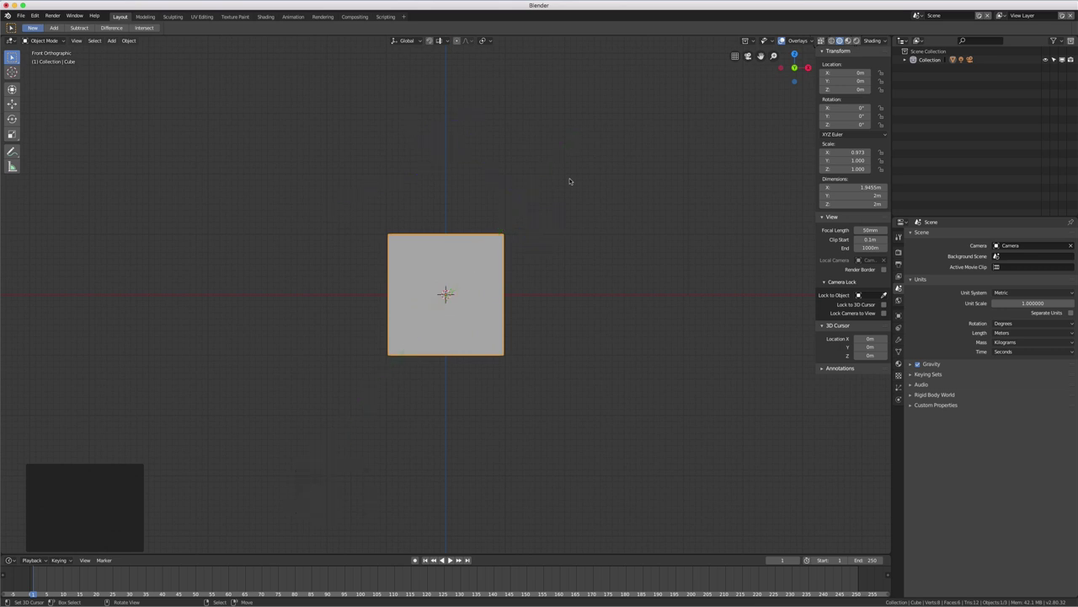
Step: Rotate the cube exactly 45° around Y with R Y 45
text(ry45)
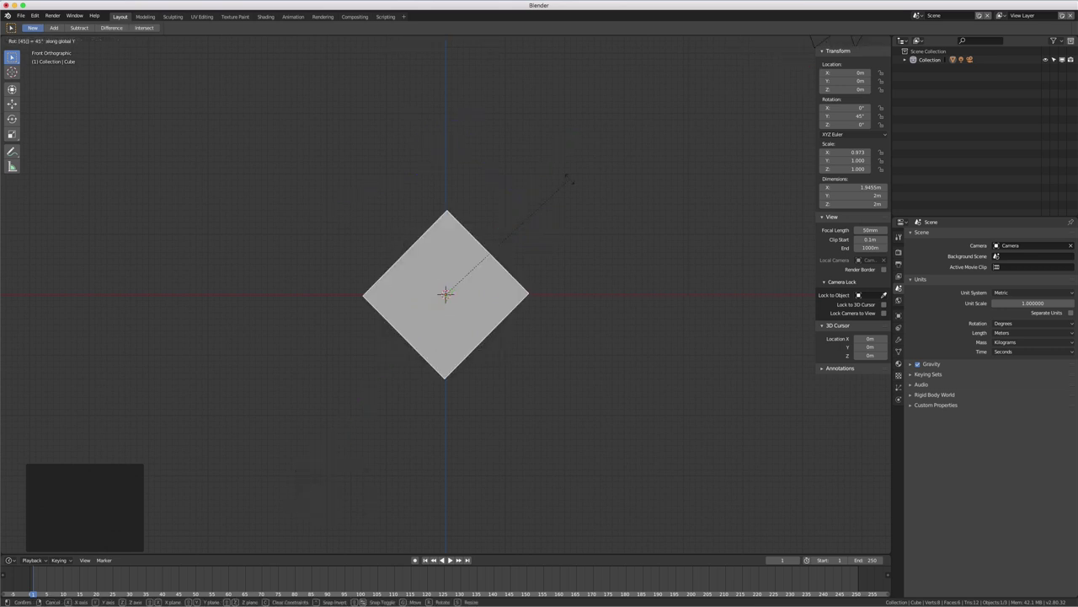
key(Return)
middle_drag(542, 184, 519, 208)
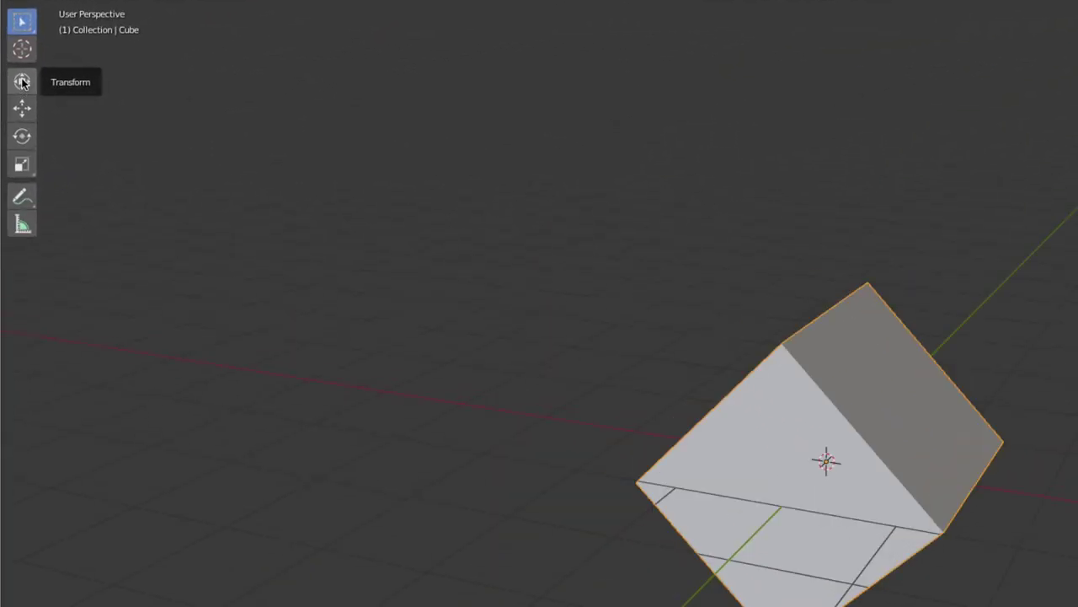
Step: Clear the rotation, then spin the cube with the Transform gizmo and clear it again
key(alt+r)
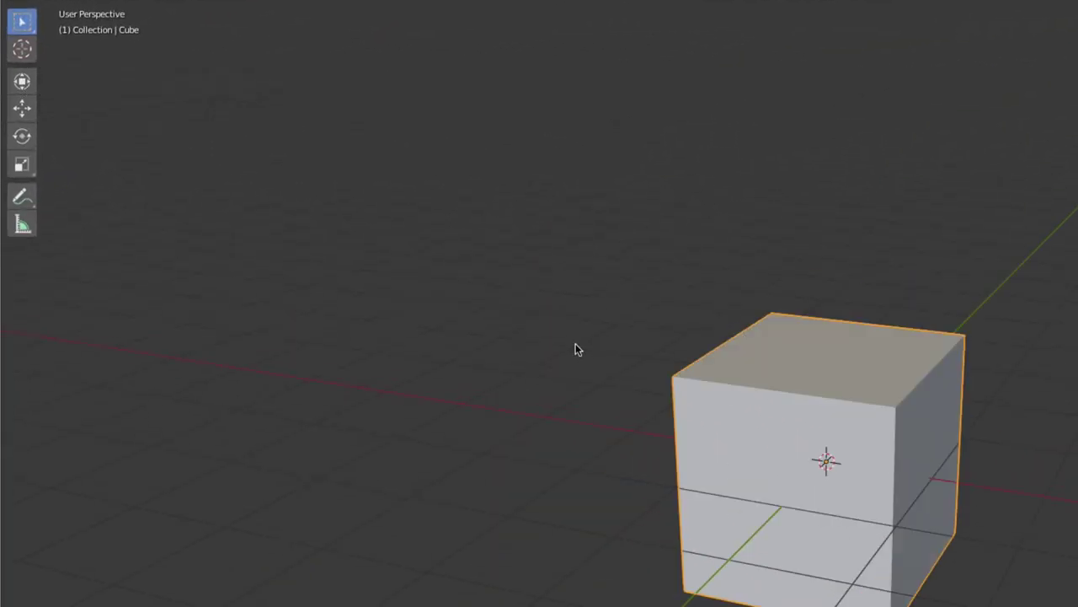
click(25, 82)
middle_drag(679, 456, 713, 446)
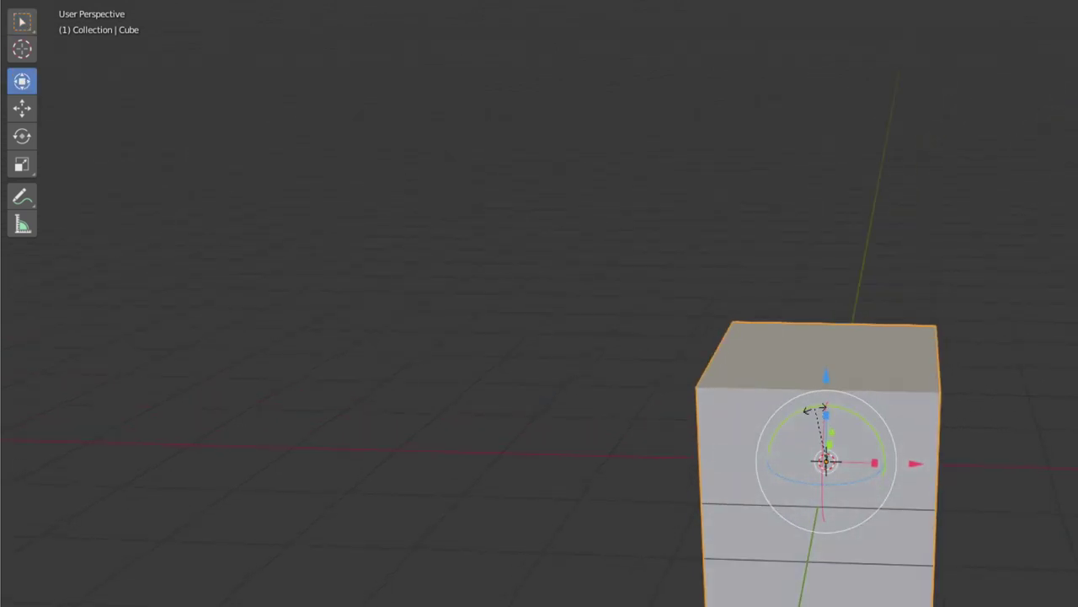
mouse_move(818, 408)
mouse_down()
mouse_move(800, 418)
mouse_move(861, 430)
mouse_up()
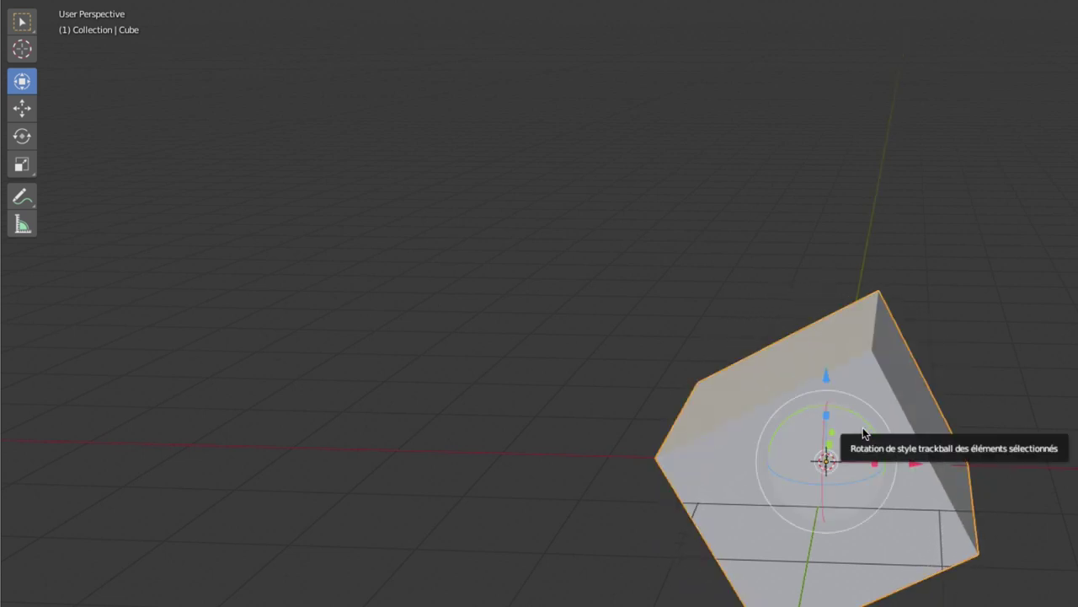
key(alt+r)
Step: Stretch the cube slightly wider along X and slide it along X with the gizmo
middle_drag(912, 425, 885, 436)
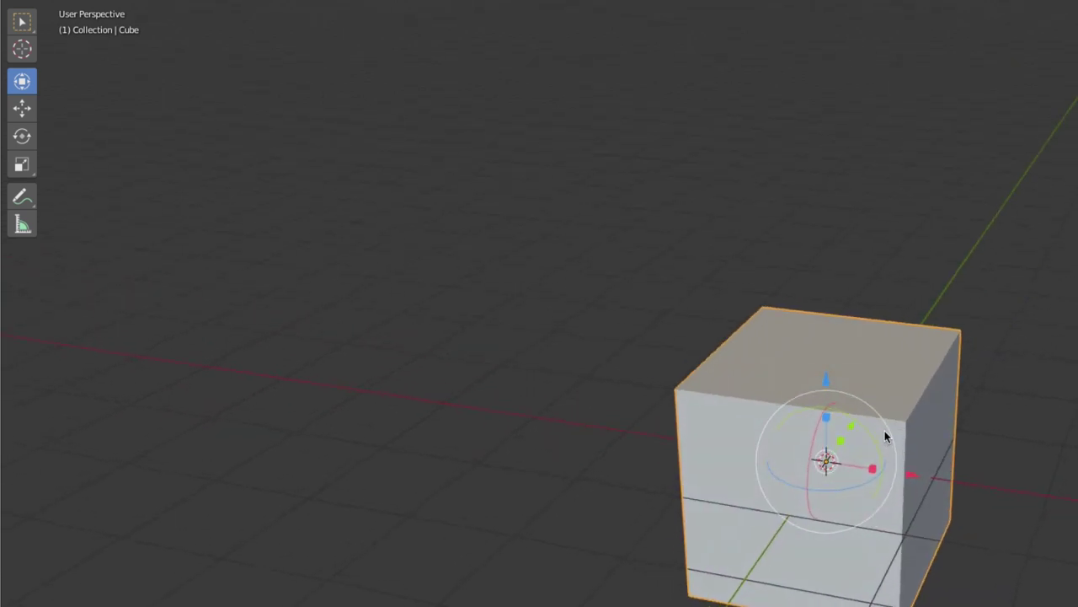
drag(873, 473, 920, 492)
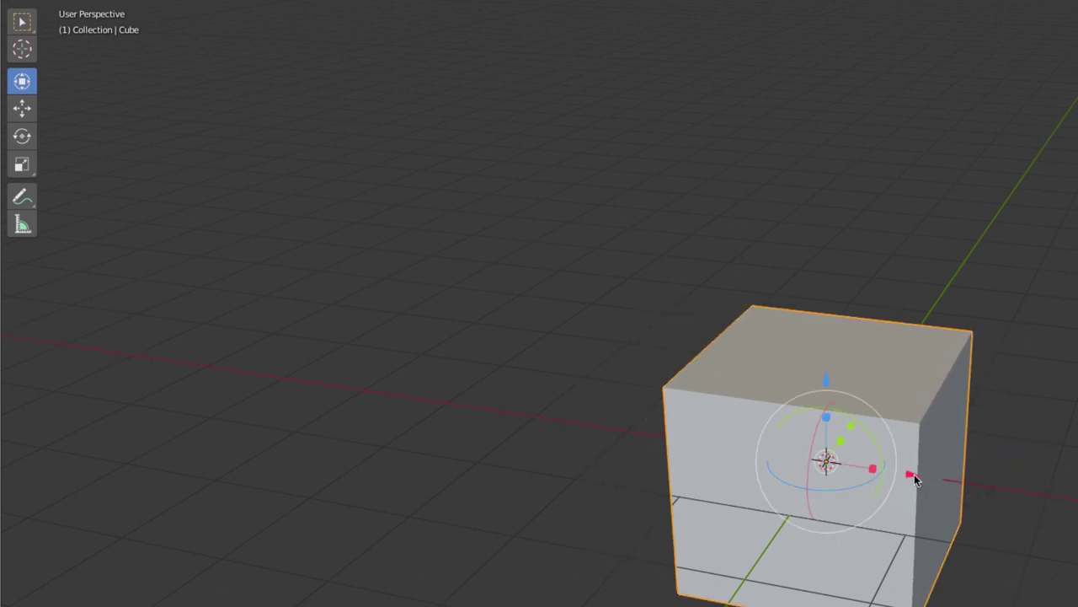
drag(914, 478, 939, 506)
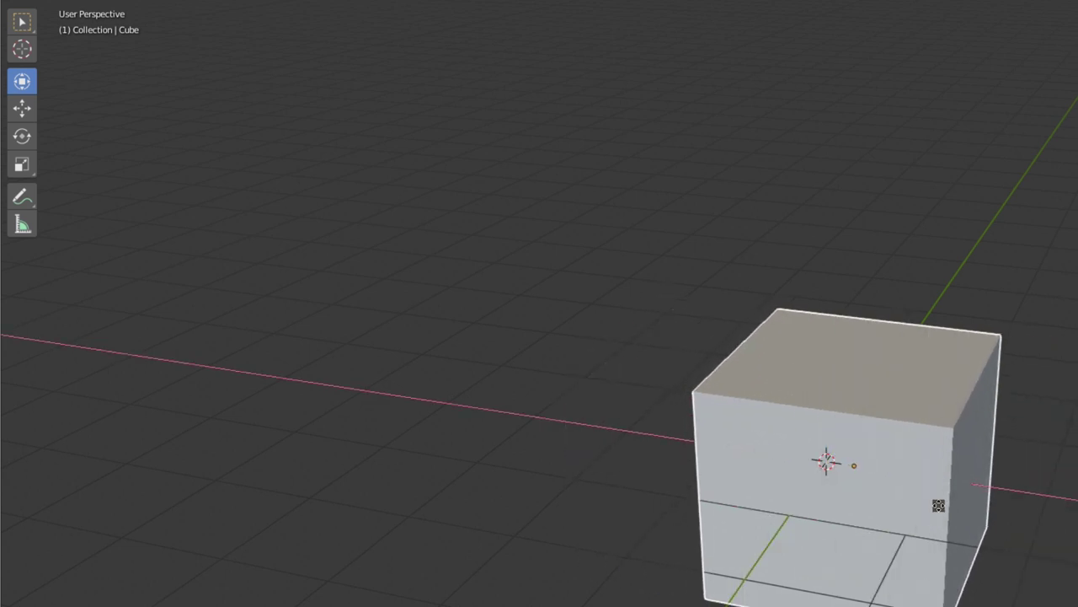
middle_drag(959, 432, 870, 449)
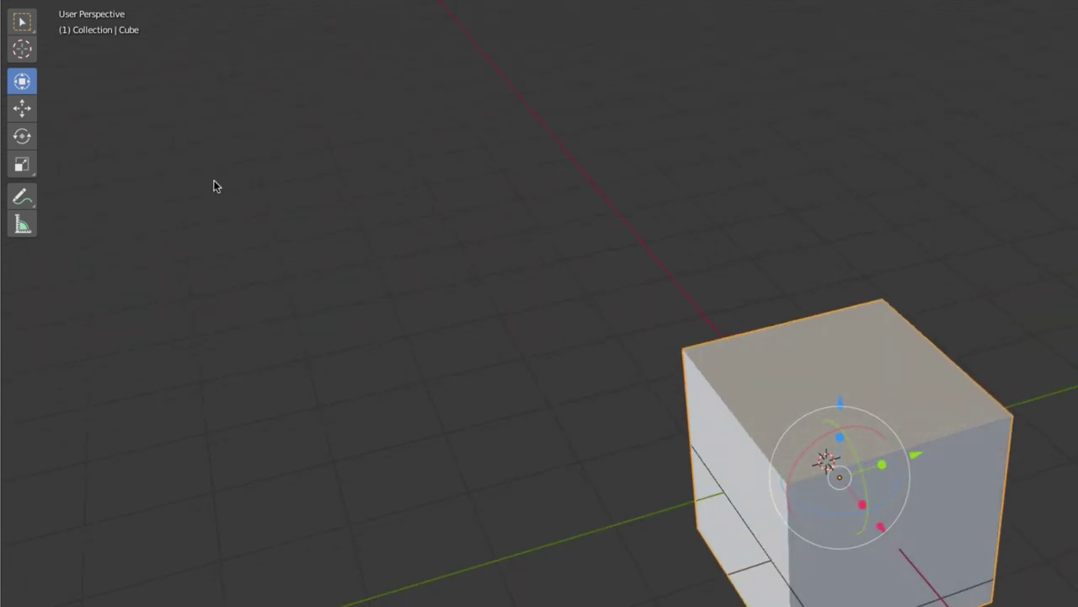
mouse_move(684, 344)
middle_down()
mouse_move(700, 433)
mouse_move(727, 414)
mouse_move(700, 433)
middle_up()
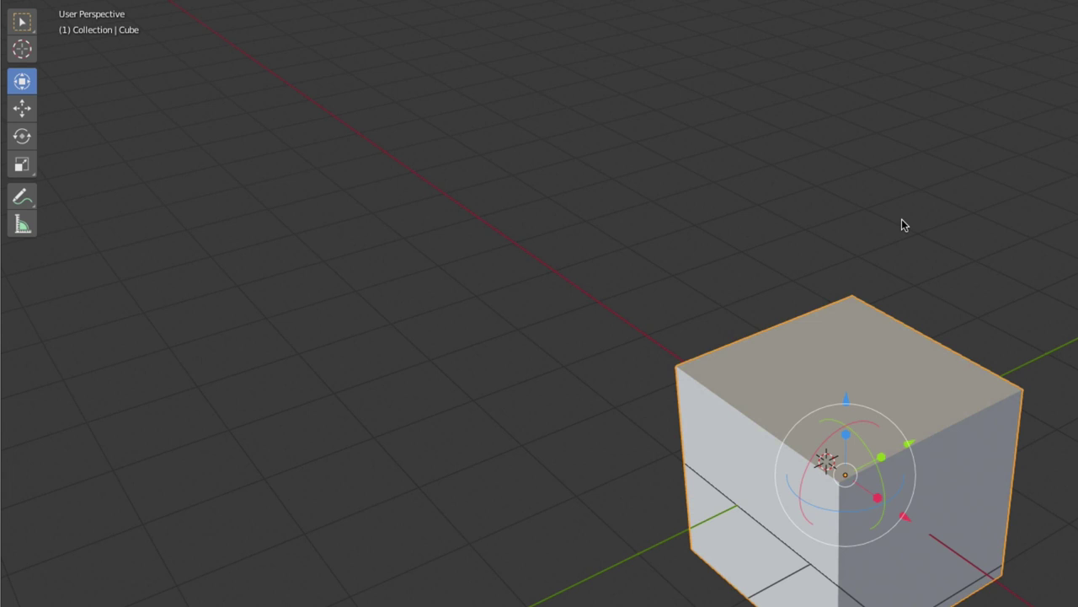
Step: With the Move tool, slide the cube along Y, then drag it freely to a new spot
click(23, 109)
mouse_move(876, 413)
middle_down()
mouse_move(842, 385)
mouse_move(910, 412)
mouse_move(862, 419)
middle_up()
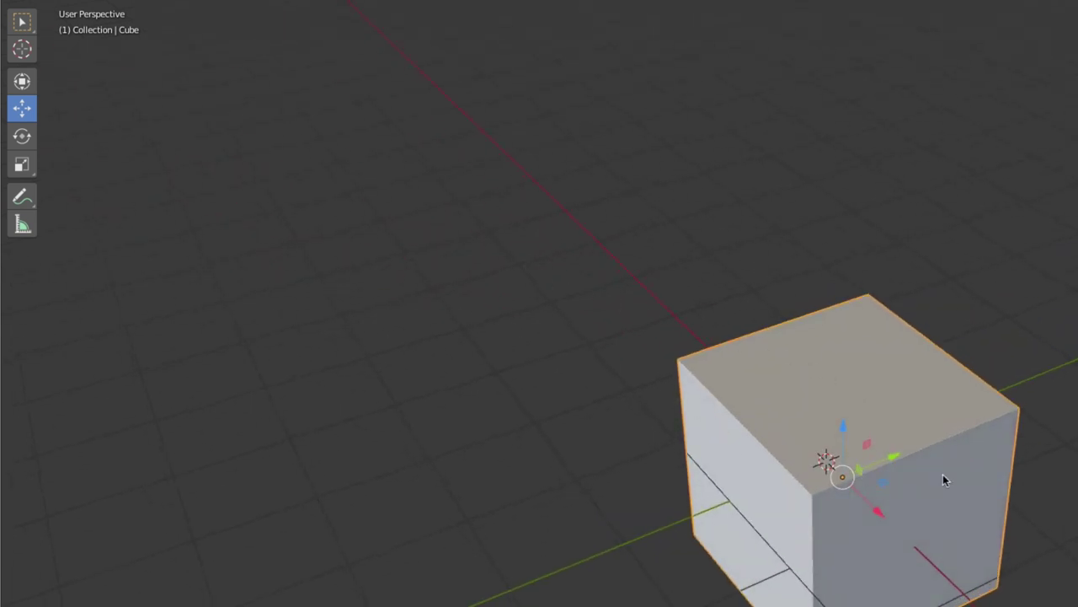
mouse_move(896, 455)
mouse_down()
mouse_move(1038, 384)
mouse_move(884, 293)
mouse_up()
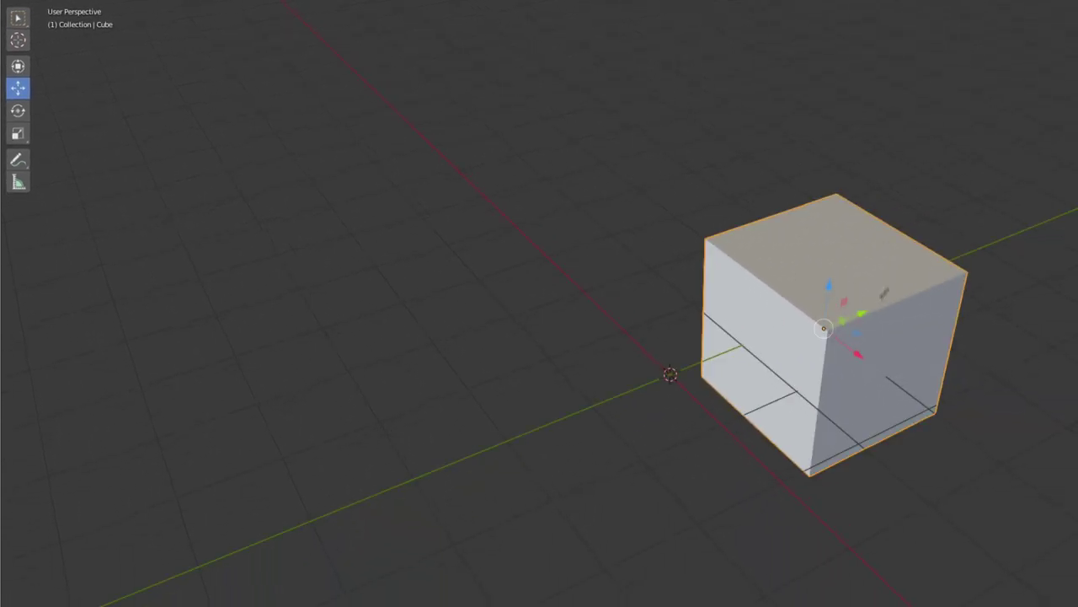
mouse_move(857, 354)
mouse_down()
mouse_move(776, 244)
mouse_move(767, 299)
mouse_up()
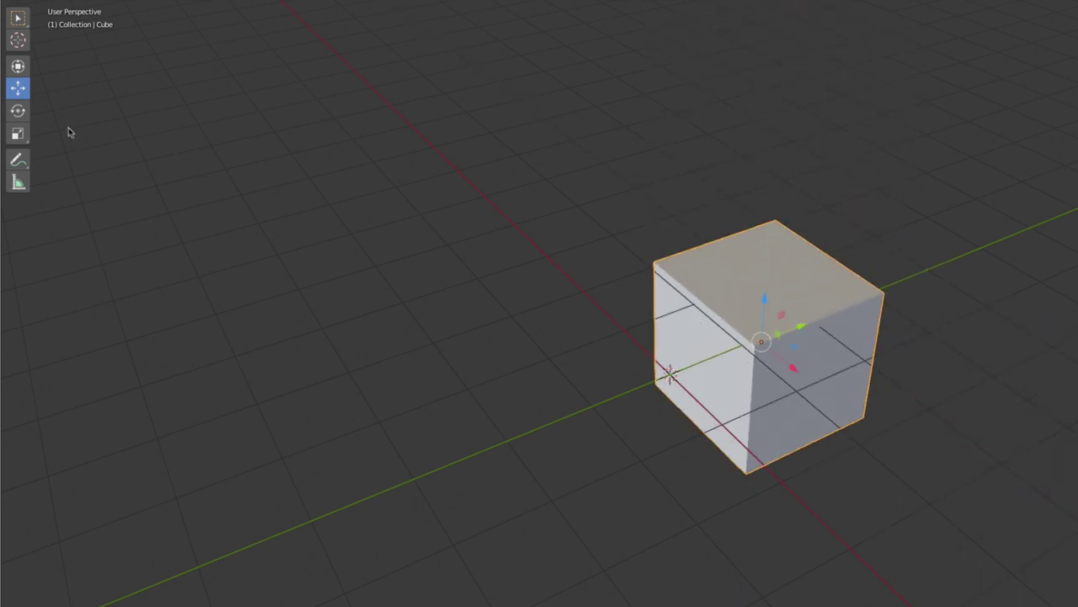
Step: With the Rotate tool in front view, turn the cube to about 54.9° around Y
click(21, 111)
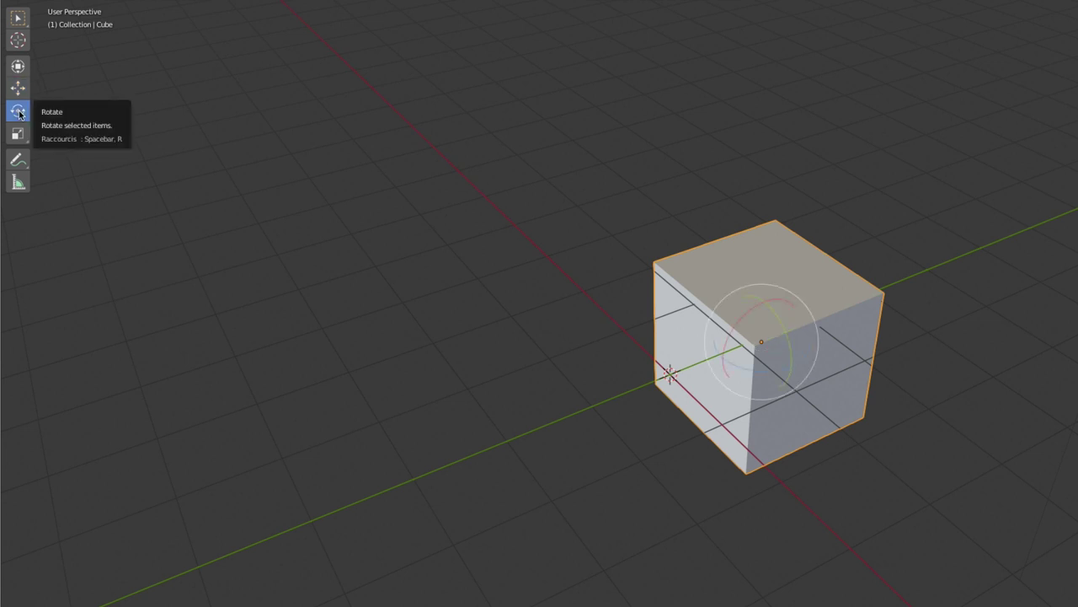
middle_drag(797, 323, 757, 301)
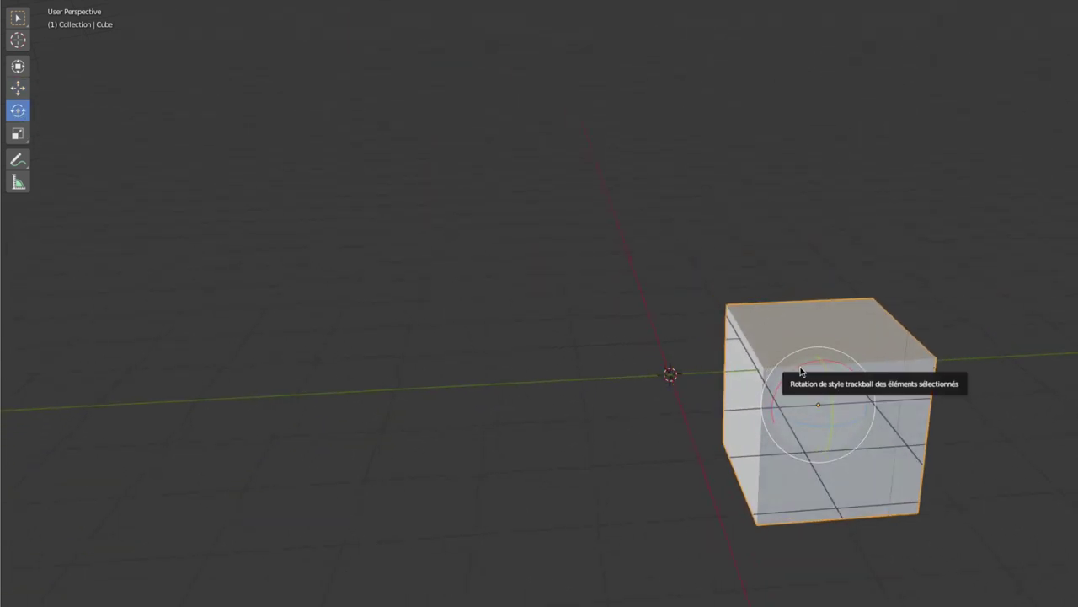
key(KP_1)
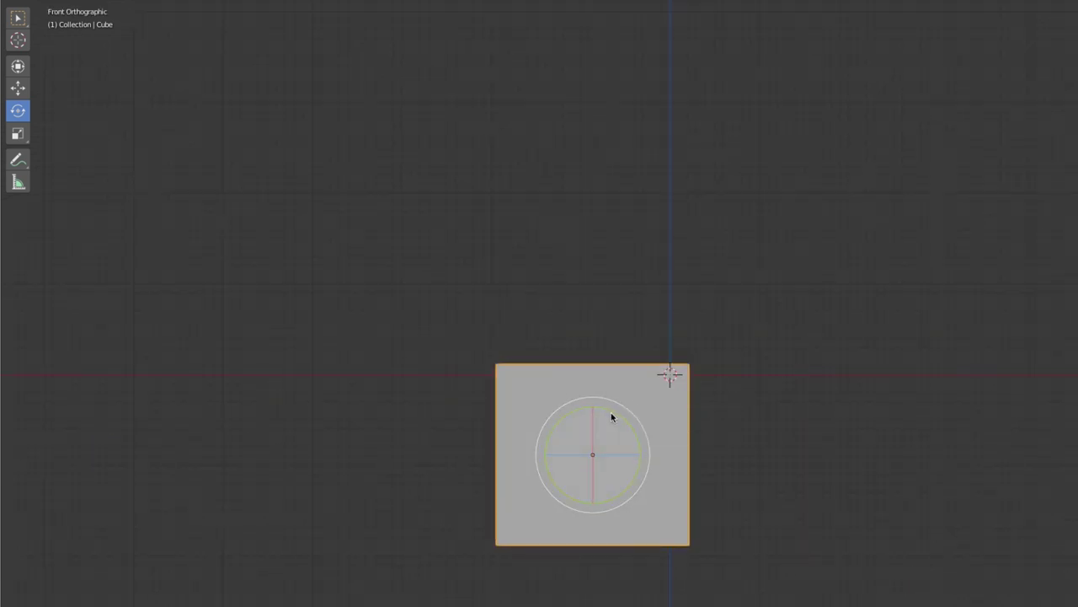
drag(612, 412, 518, 436)
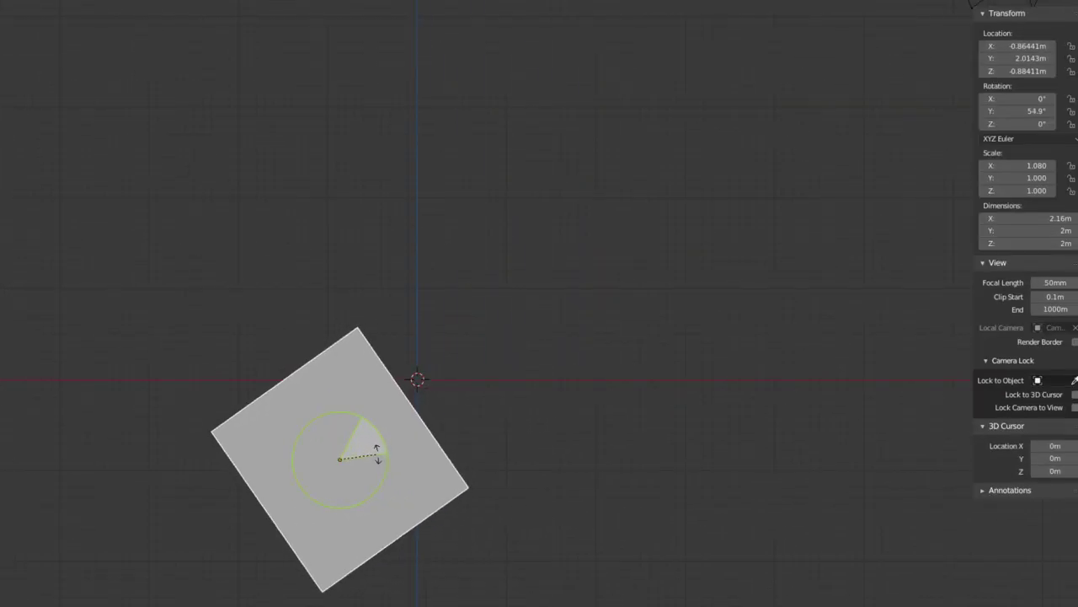
Step: Turn the cube further, then enter an exact 45° Y rotation in the sidebar
drag(518, 436, 361, 437)
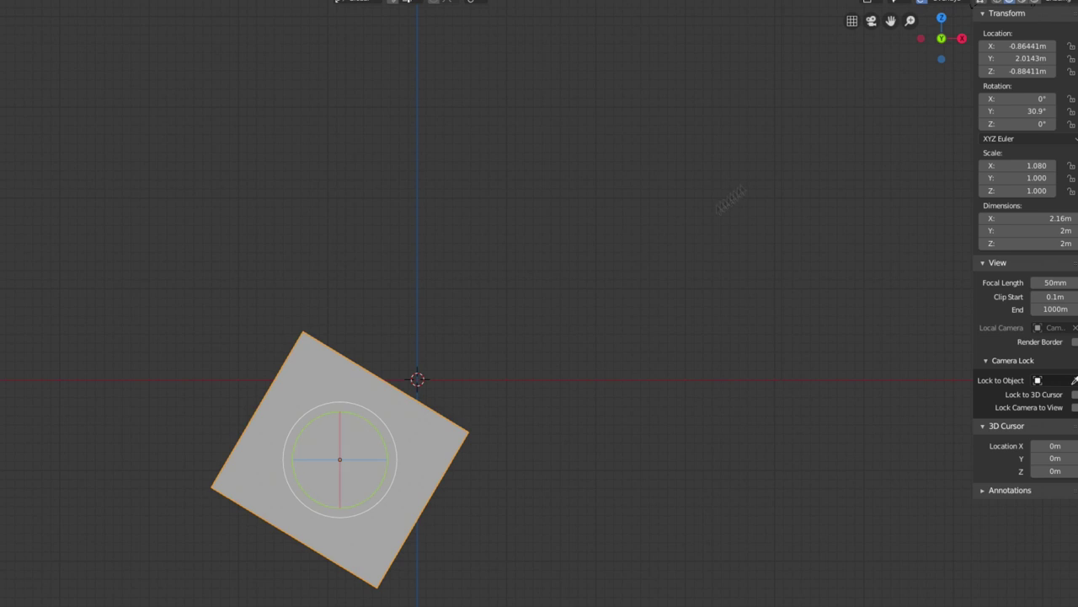
click(1025, 112)
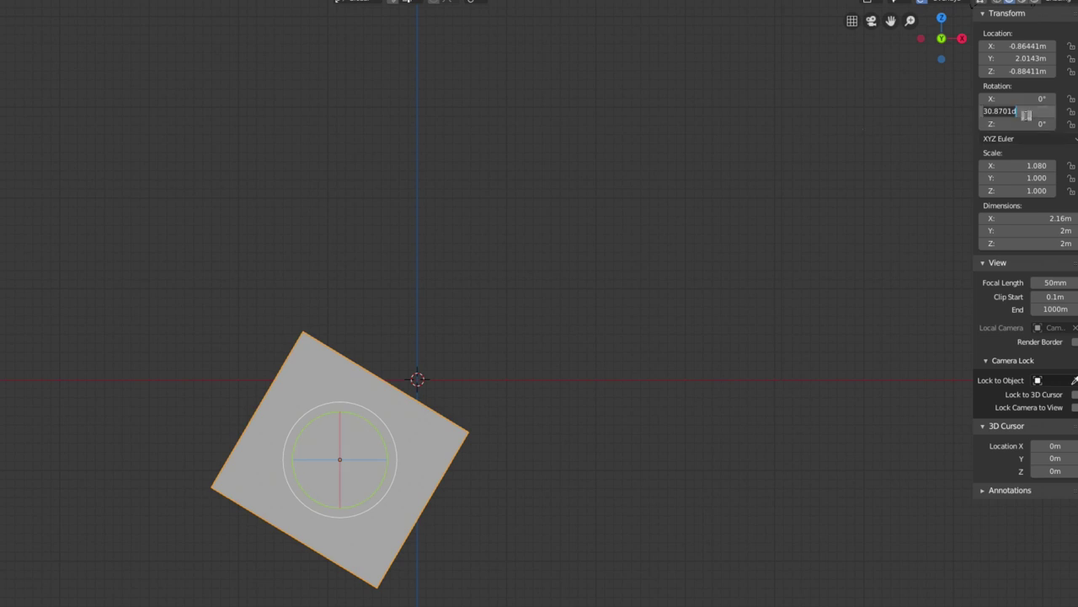
text(45)
key(Return)
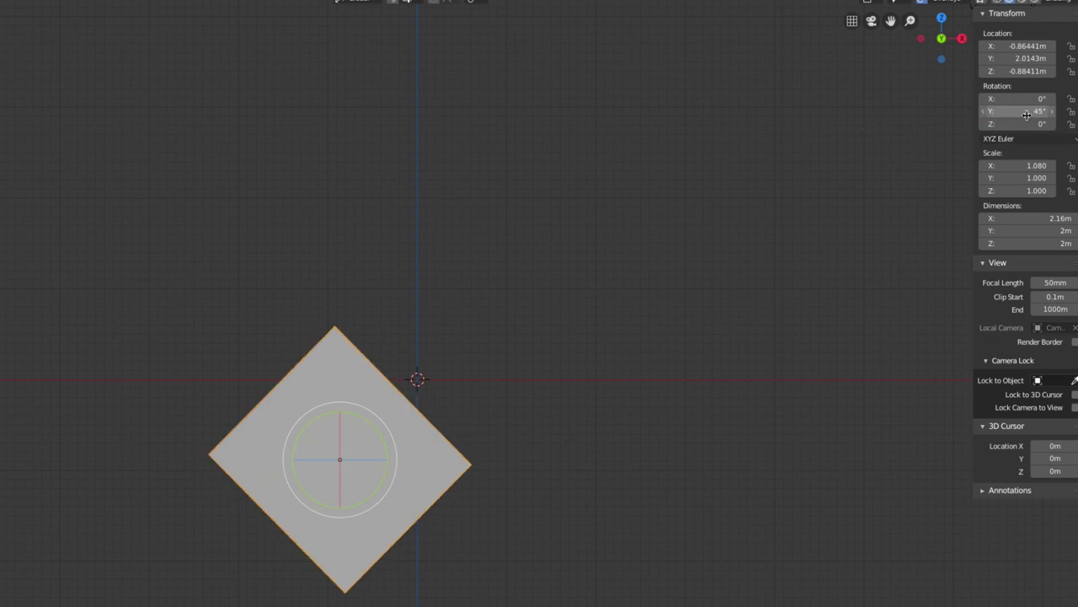
Step: Drag the rotate gizmo back to leave the cube at about -19.2° on Y
mouse_move(559, 294)
middle_down()
mouse_move(332, 330)
mouse_move(288, 316)
middle_up()
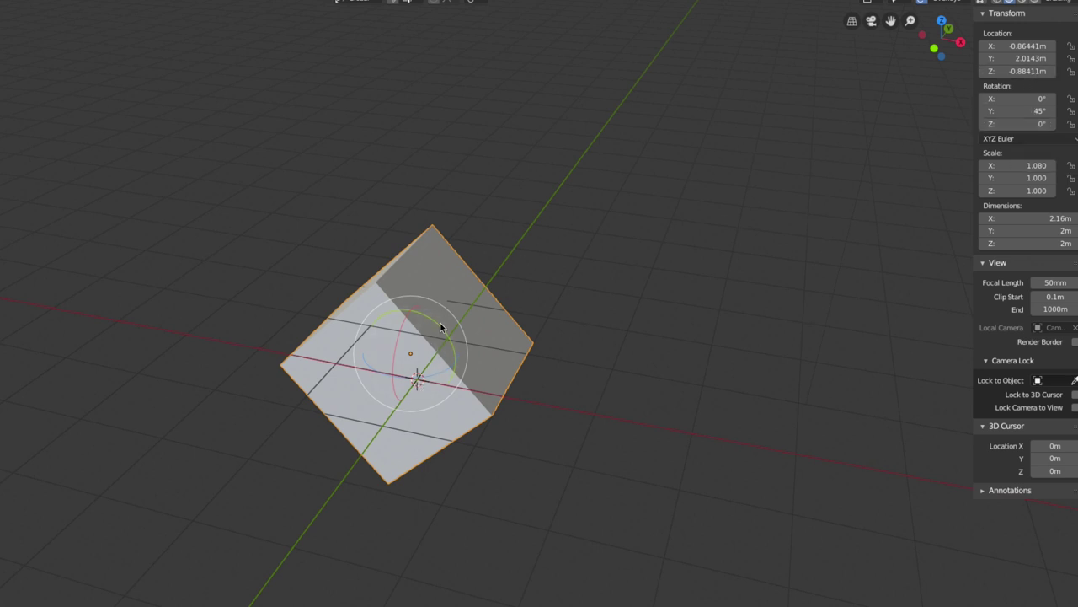
mouse_move(440, 332)
mouse_down()
mouse_move(379, 310)
mouse_move(421, 370)
mouse_up()
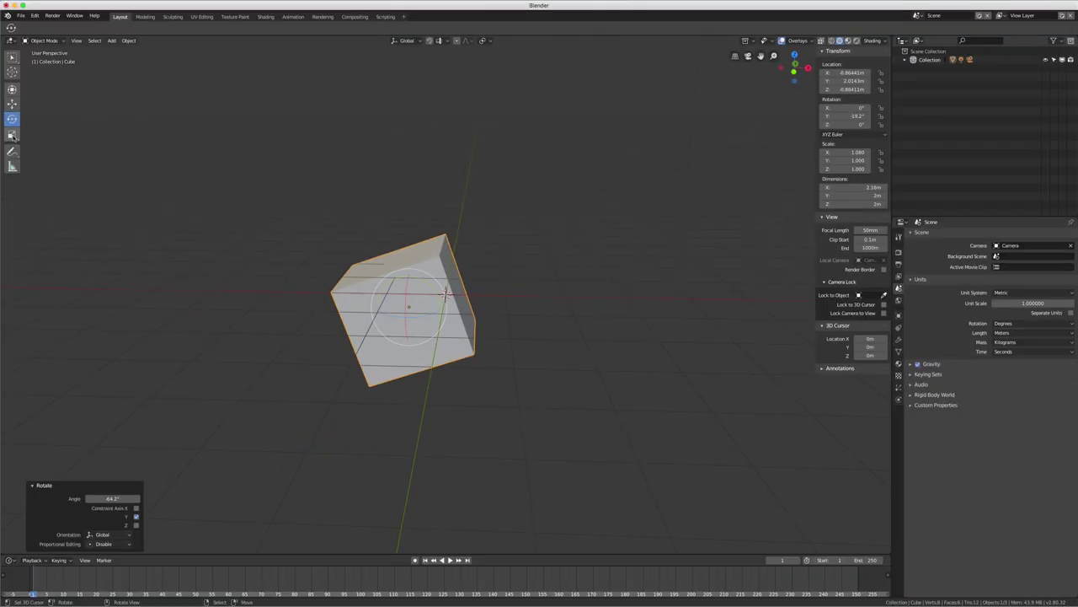
click(12, 135)
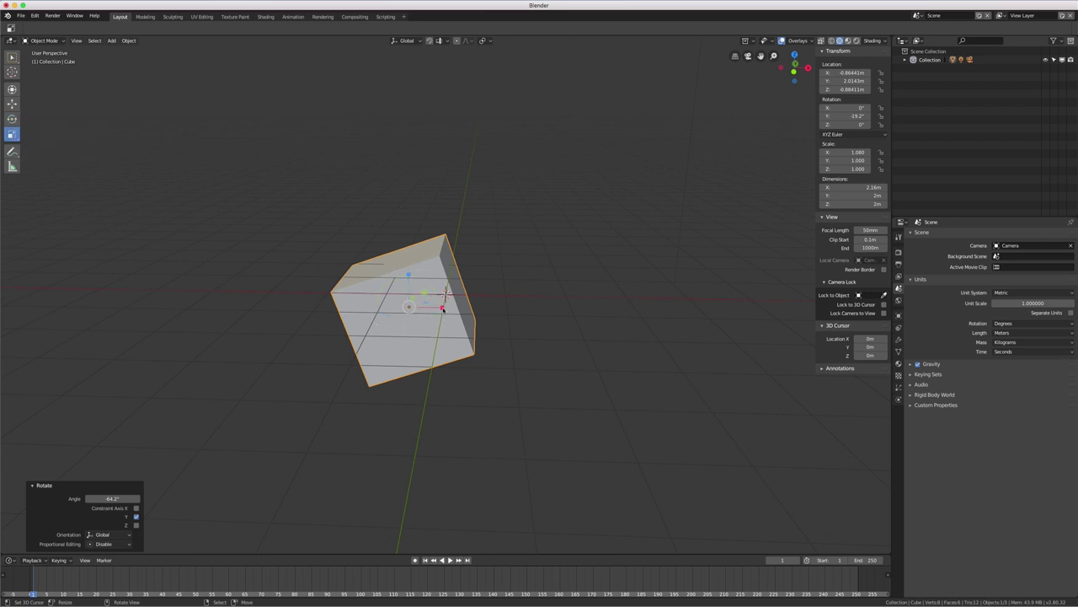
Step: Cancel a uniform scale, then drag the Z gizmo handle to stretch the cube taller
drag(442, 308, 445, 312)
key(s)
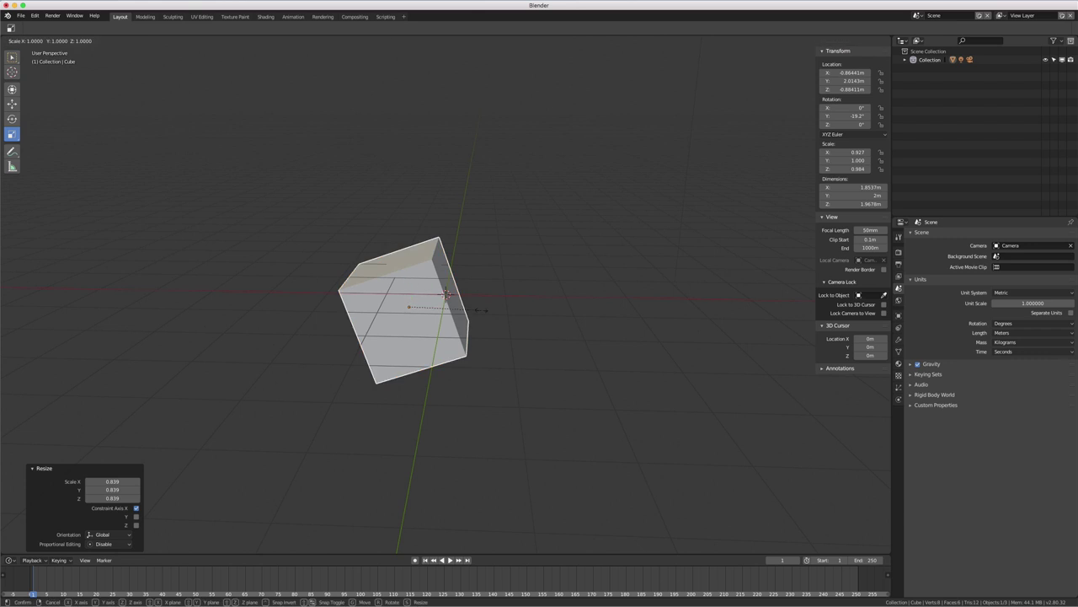
right_click(531, 297)
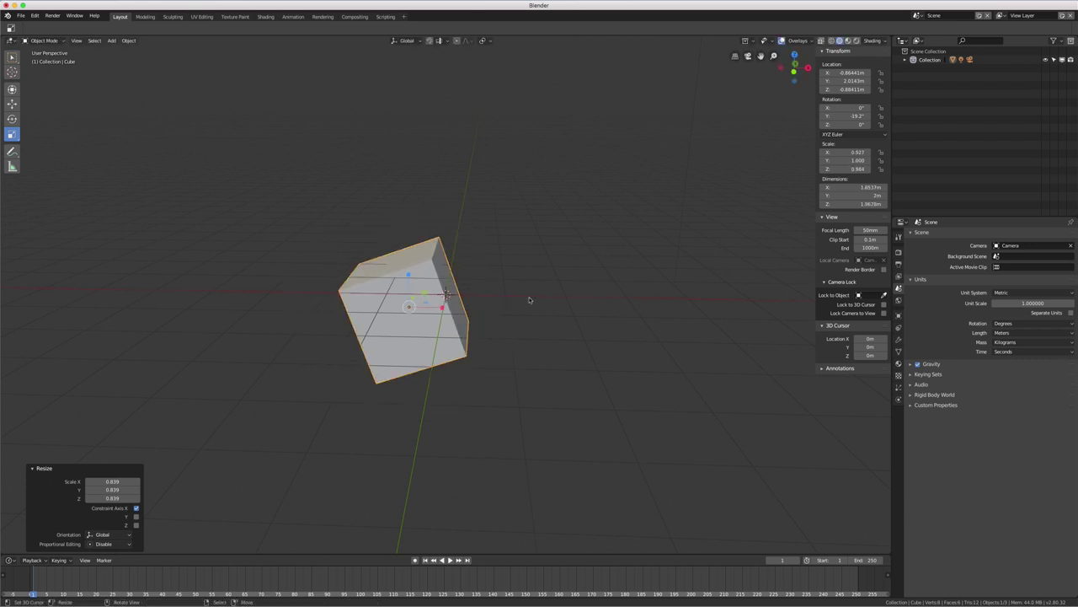
mouse_move(477, 307)
middle_down()
mouse_move(511, 287)
mouse_move(484, 294)
middle_up()
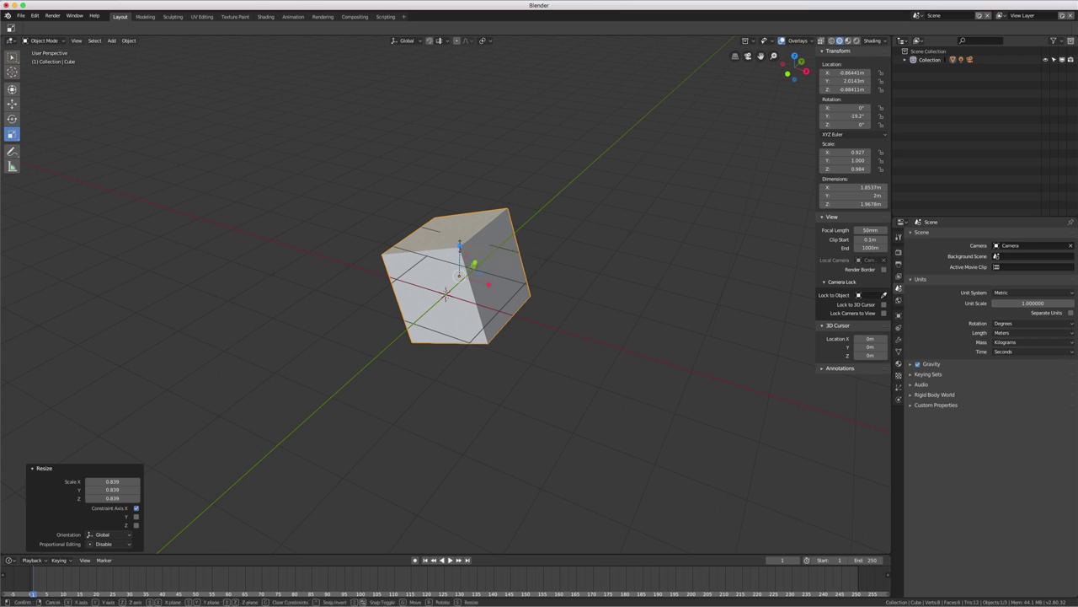
drag(462, 248, 463, 203)
middle_drag(463, 203, 404, 196)
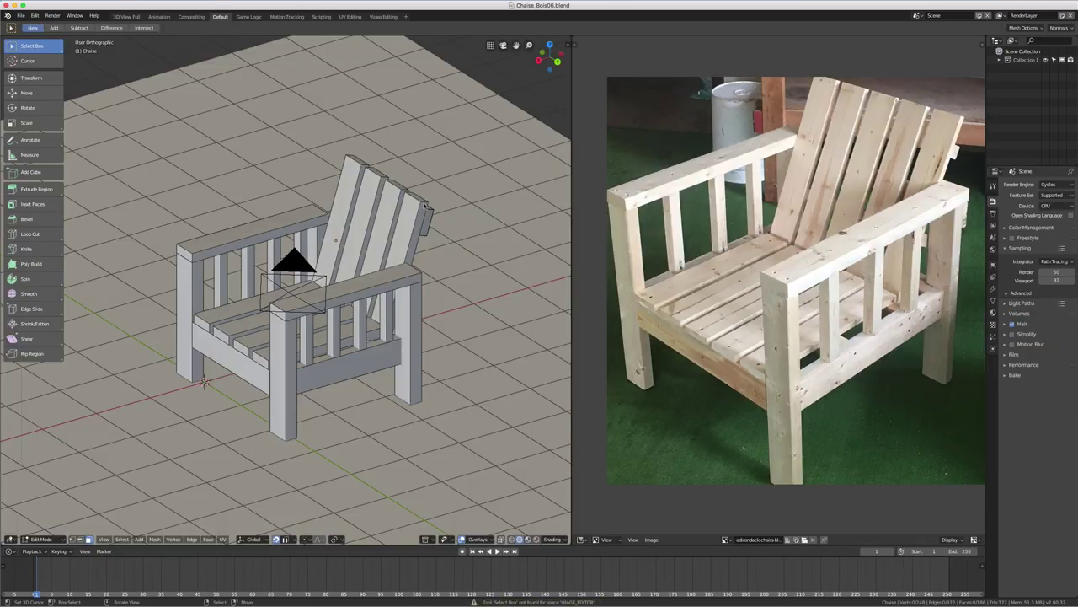
Step: Switch the chair to Object Mode and select the chair object Chaise
mouse_move(303, 276)
middle_down()
mouse_move(378, 253)
mouse_move(344, 248)
mouse_move(402, 314)
mouse_move(507, 315)
mouse_move(446, 265)
mouse_move(455, 268)
middle_up()
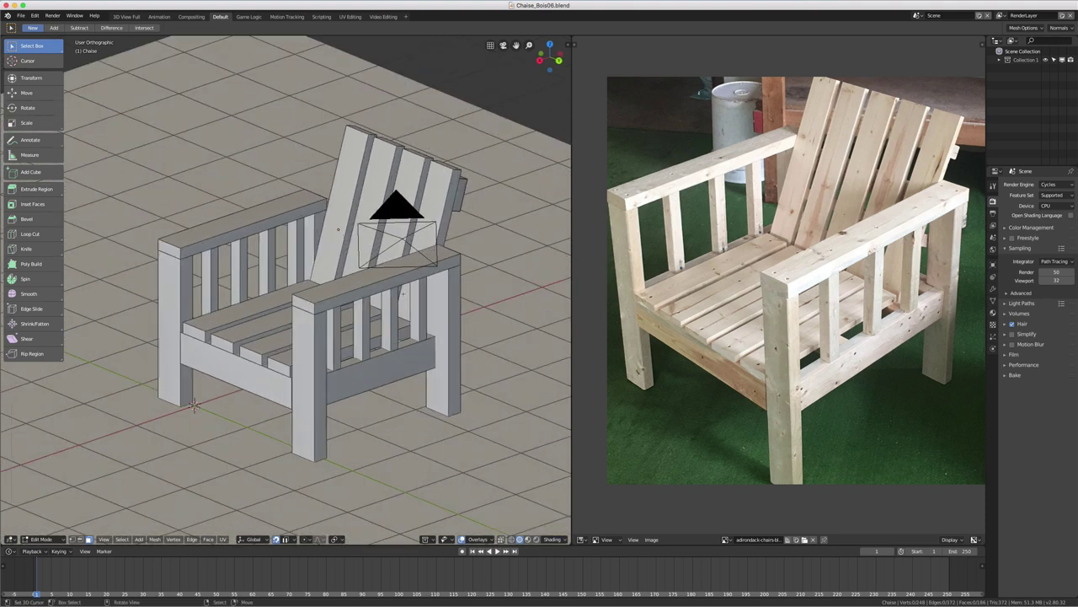
key(Tab)
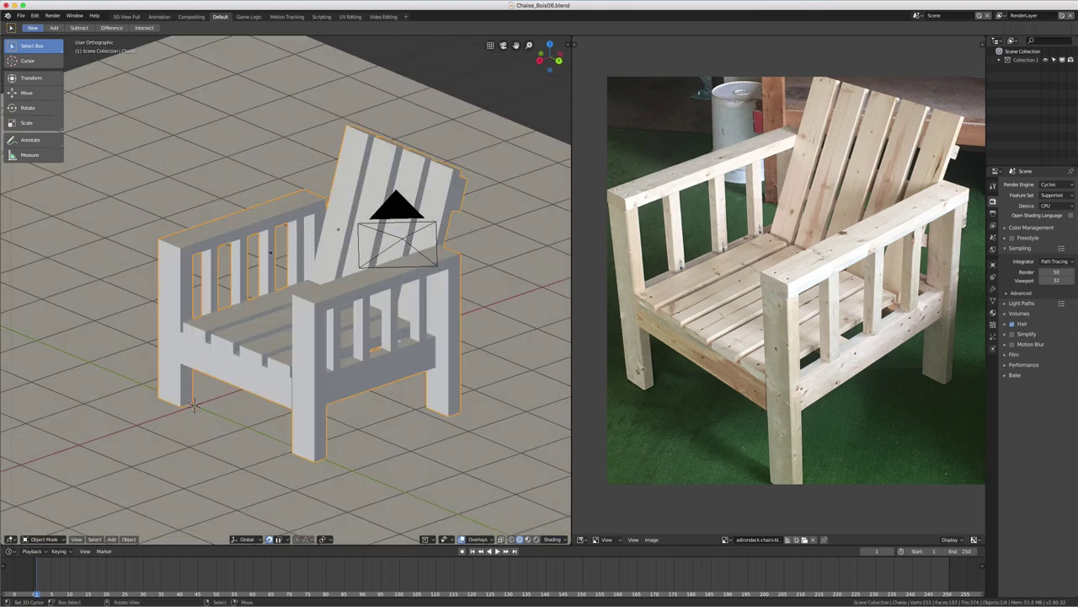
middle_drag(316, 289, 383, 305)
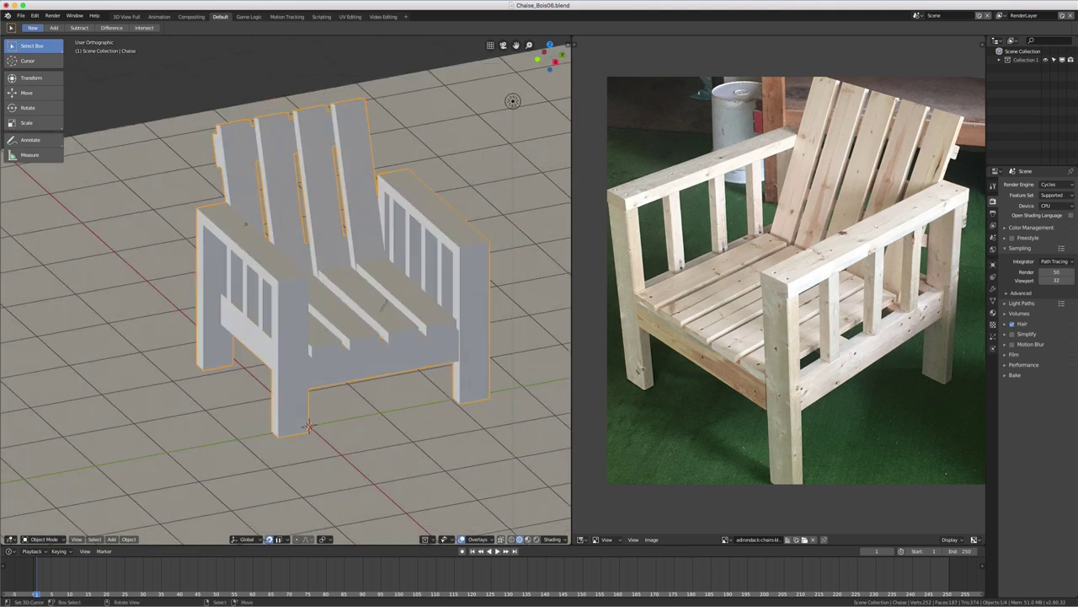
click(352, 349)
click(352, 350)
Step: Toggle the chair into Edit Mode and back, then view it from directly above
key(Tab)
middle_drag(289, 213, 333, 225)
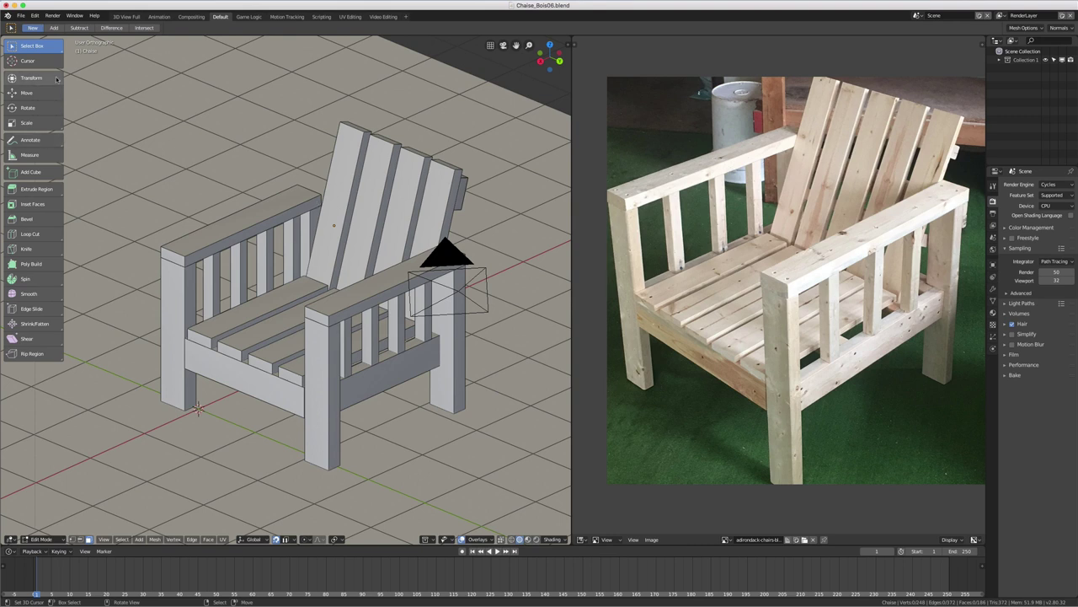
key(Tab)
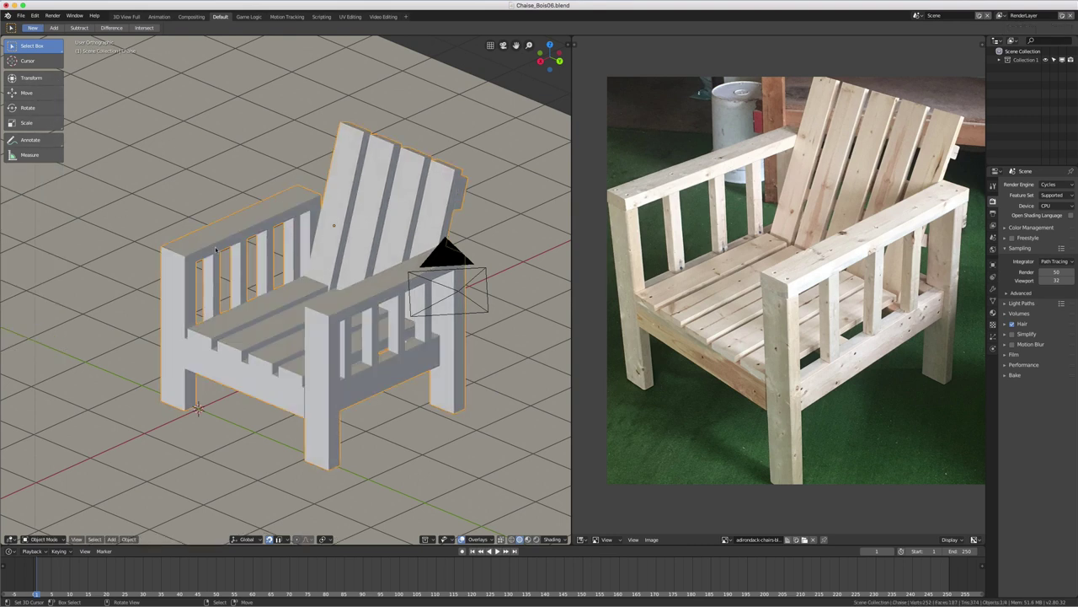
mouse_move(334, 225)
middle_down()
mouse_move(281, 255)
mouse_move(348, 253)
mouse_move(364, 315)
middle_up()
middle_drag(320, 287, 363, 311)
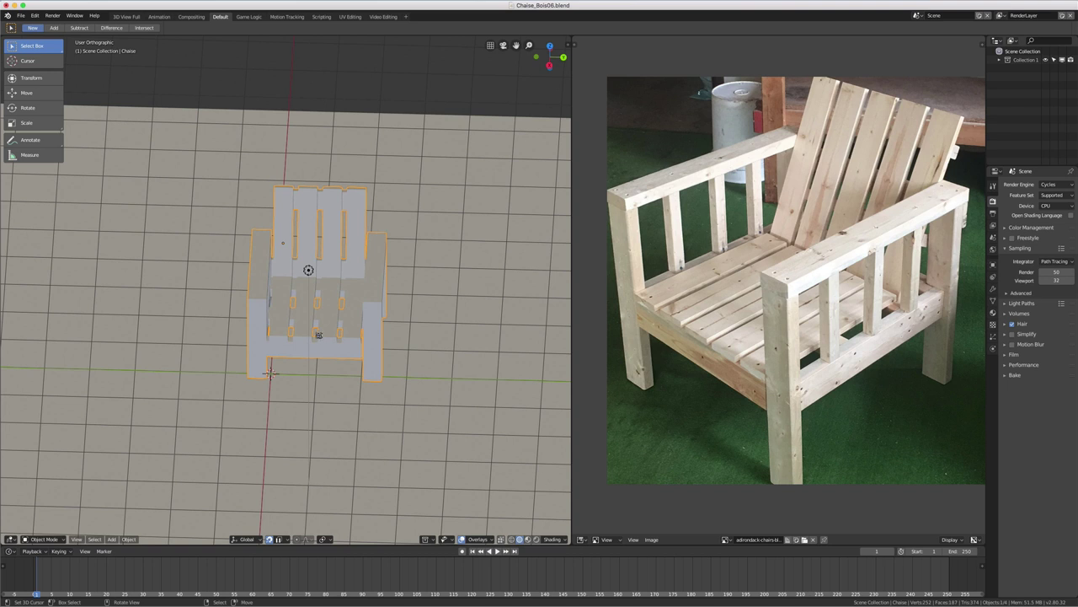
Step: Slide the chair across the floor with the move locked to the XY plane
key(g)
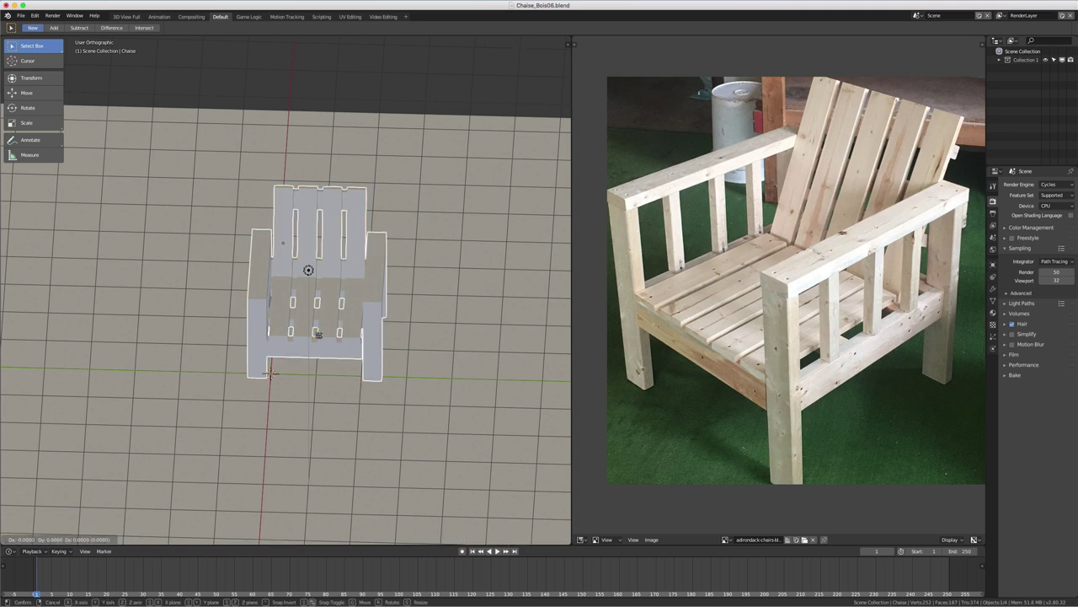
key(shift+z)
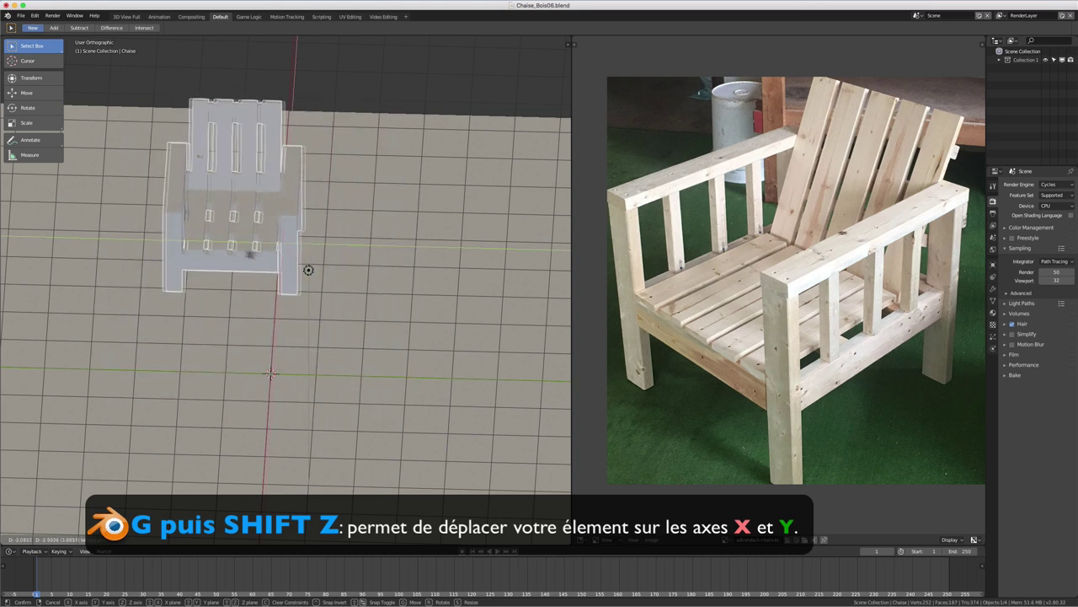
key(Return)
mouse_move(304, 362)
middle_down()
mouse_move(348, 418)
mouse_move(419, 405)
mouse_move(368, 433)
mouse_move(383, 379)
middle_up()
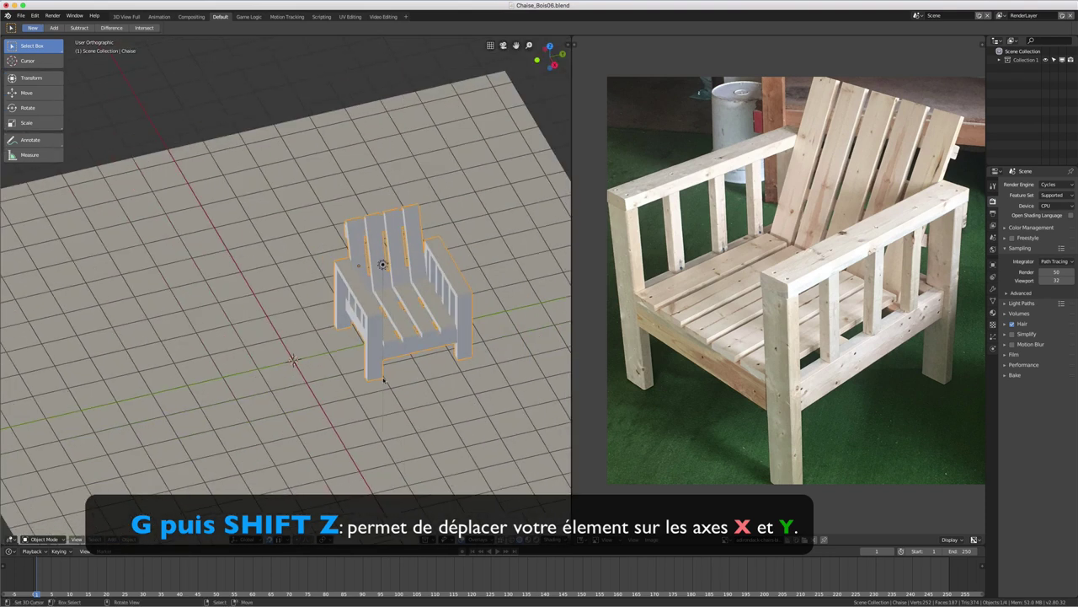
Step: Move the chair again on XY only, about 1.024 and 0.358, and inspect it from several angles
key(g)
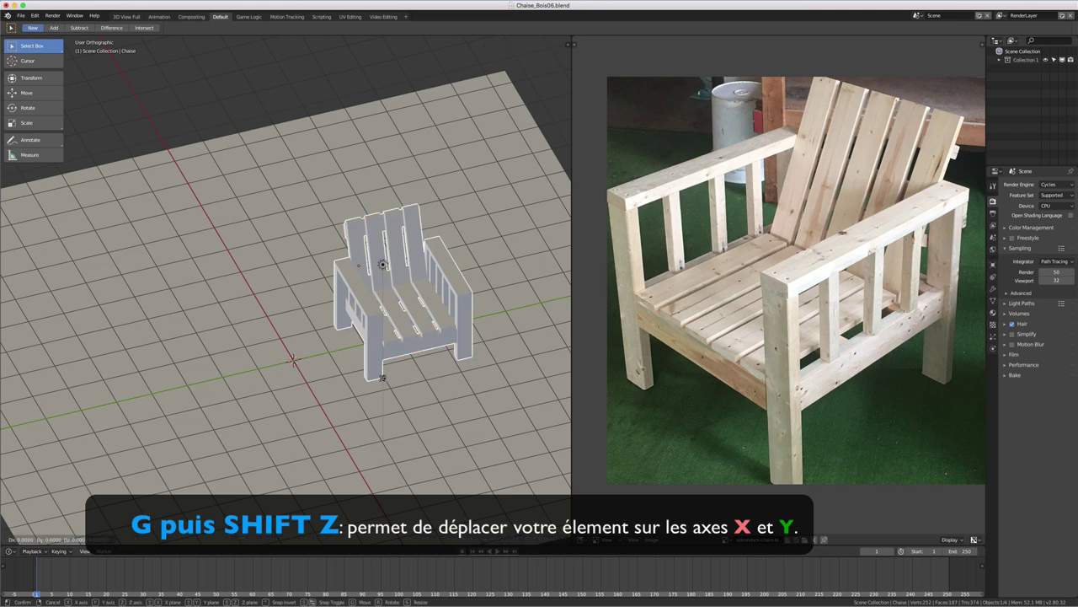
key(shift+z)
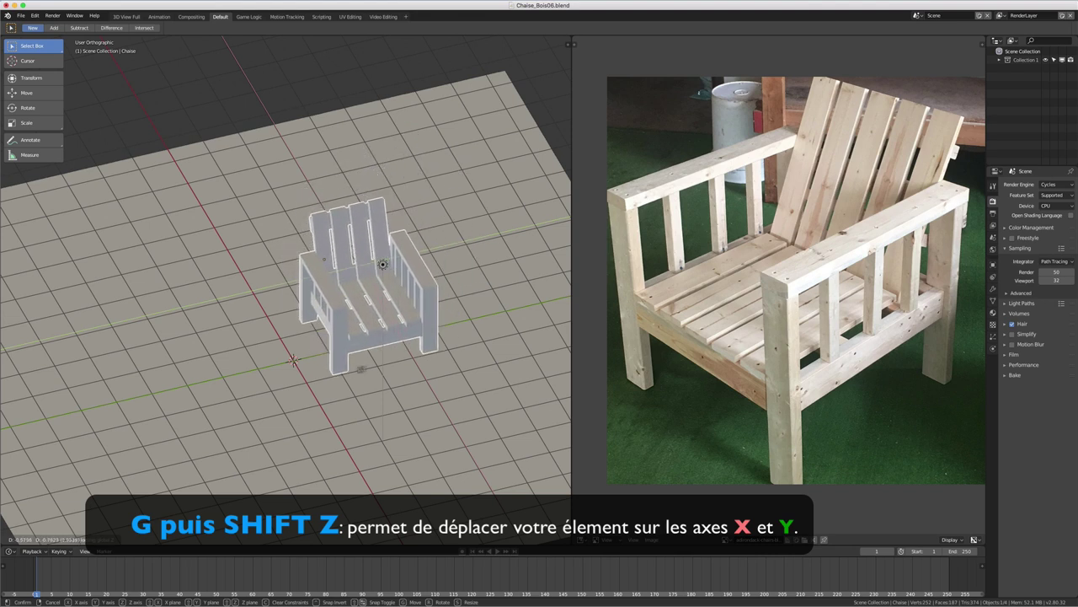
click(378, 337)
mouse_move(405, 250)
middle_down()
mouse_move(465, 155)
mouse_move(366, 228)
middle_up()
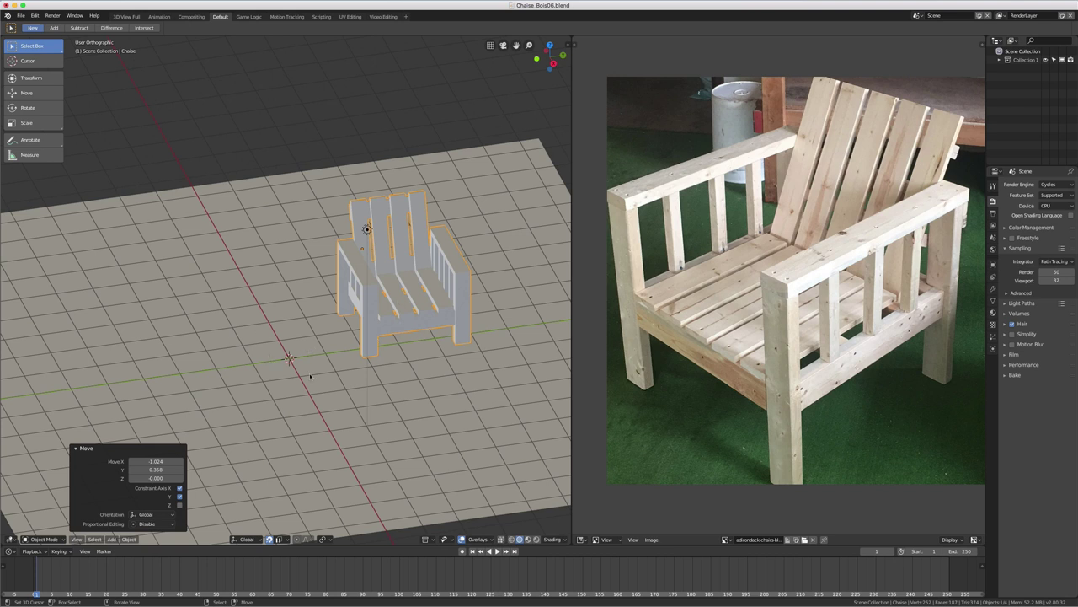
middle_drag(366, 228, 427, 387)
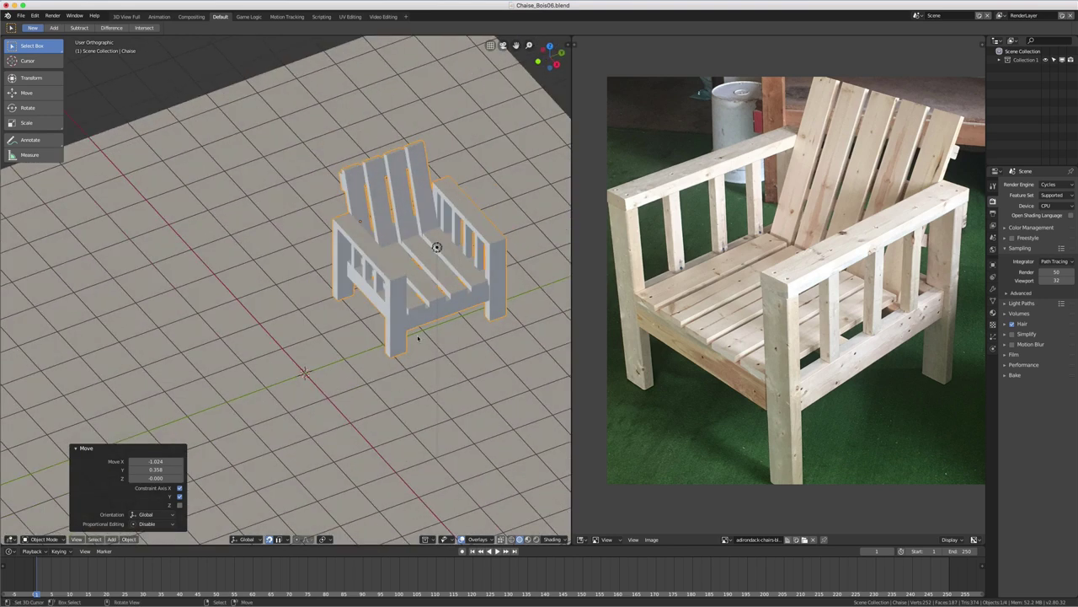
mouse_move(419, 337)
middle_down()
mouse_move(368, 309)
mouse_move(296, 323)
middle_up()
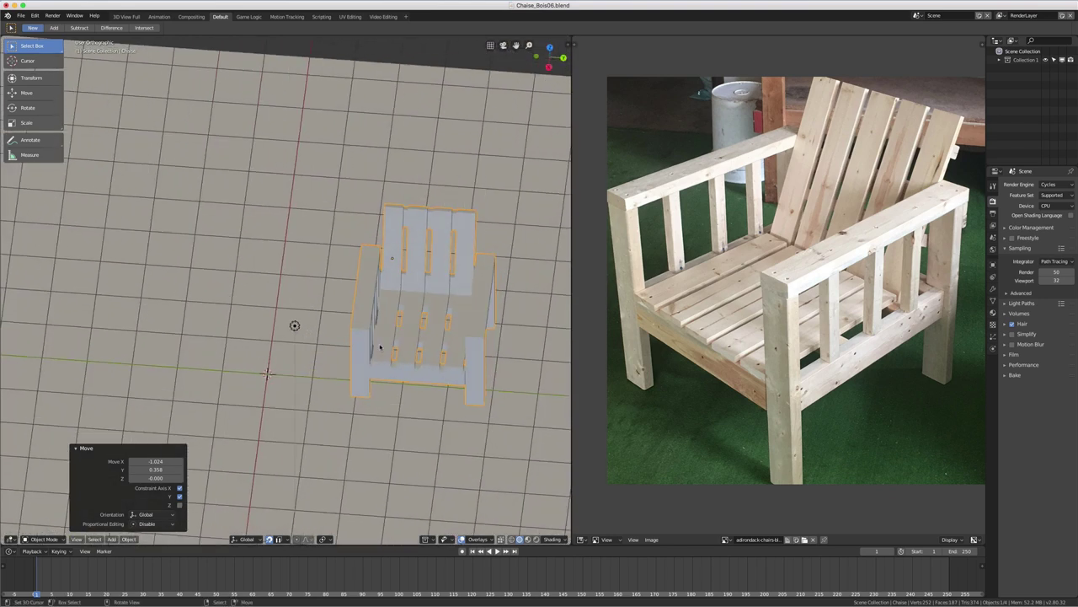
Step: In the N sidebar, set the chair's location to X -2.11751, Y 2.75966, Z 2.25372
key(n)
mouse_move(494, 260)
middle_down()
mouse_move(419, 269)
mouse_move(444, 264)
middle_up()
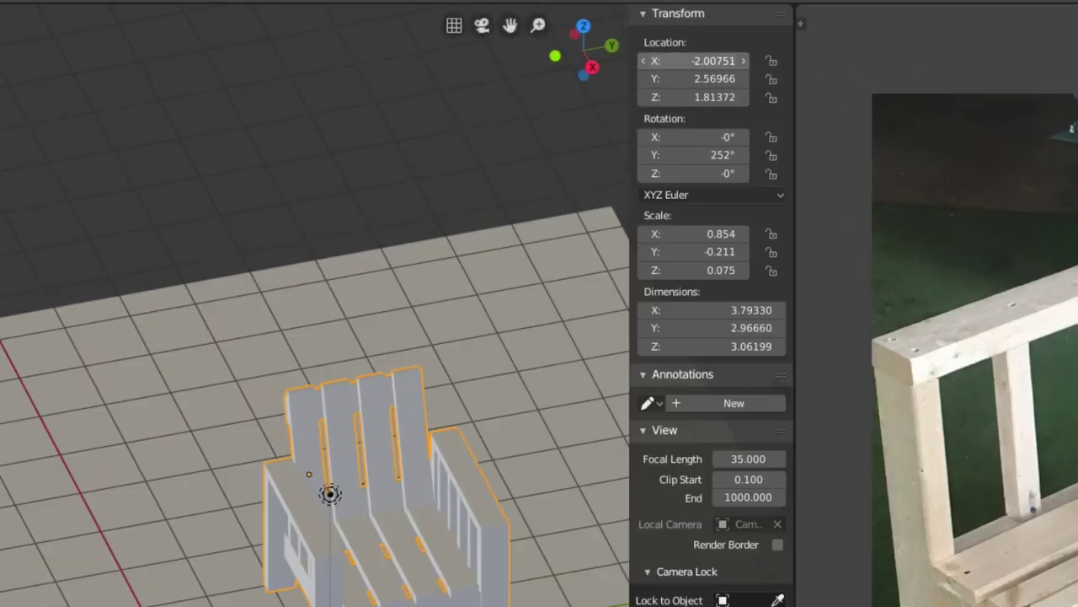
drag(535, 61, 543, 61)
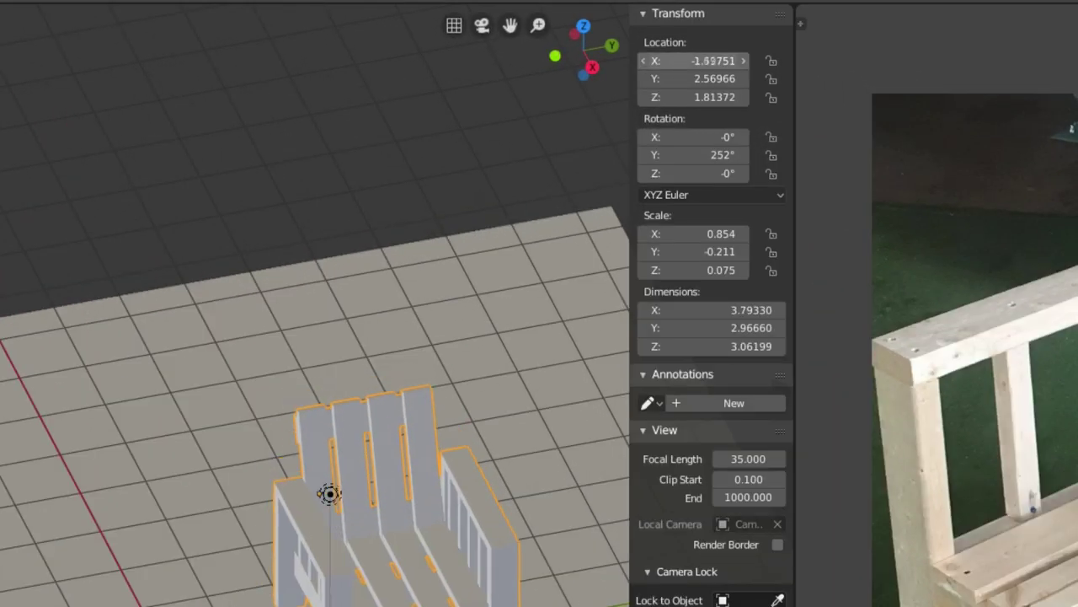
mouse_move(696, 60)
mouse_down()
mouse_move(704, 78)
mouse_move(678, 98)
mouse_up()
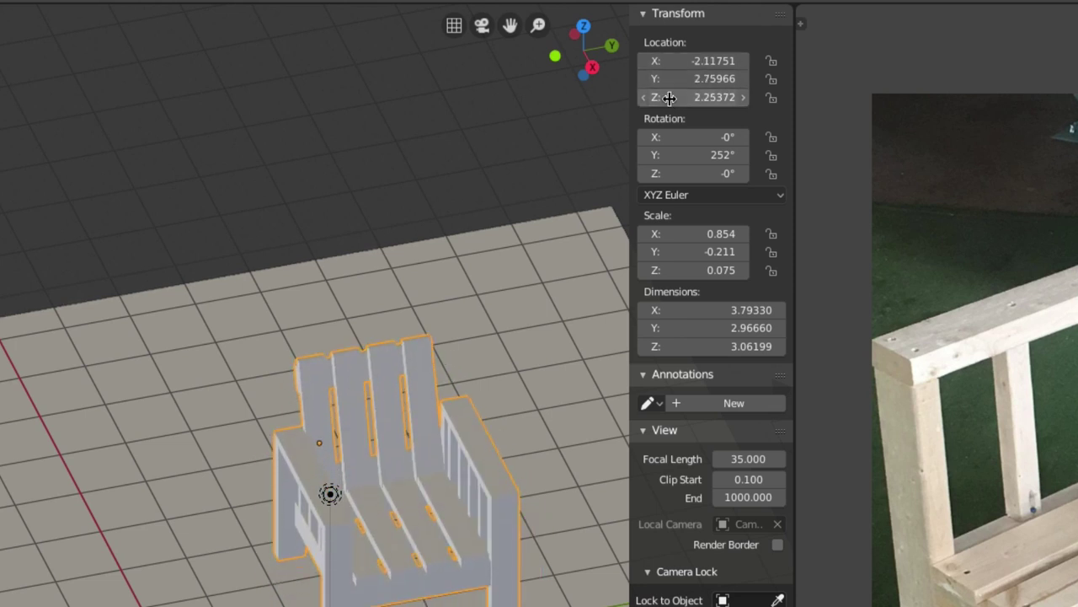
Step: Tilt the chair -4.2° around X and undo a trial X-scale change back to 0.854
drag(669, 137, 691, 136)
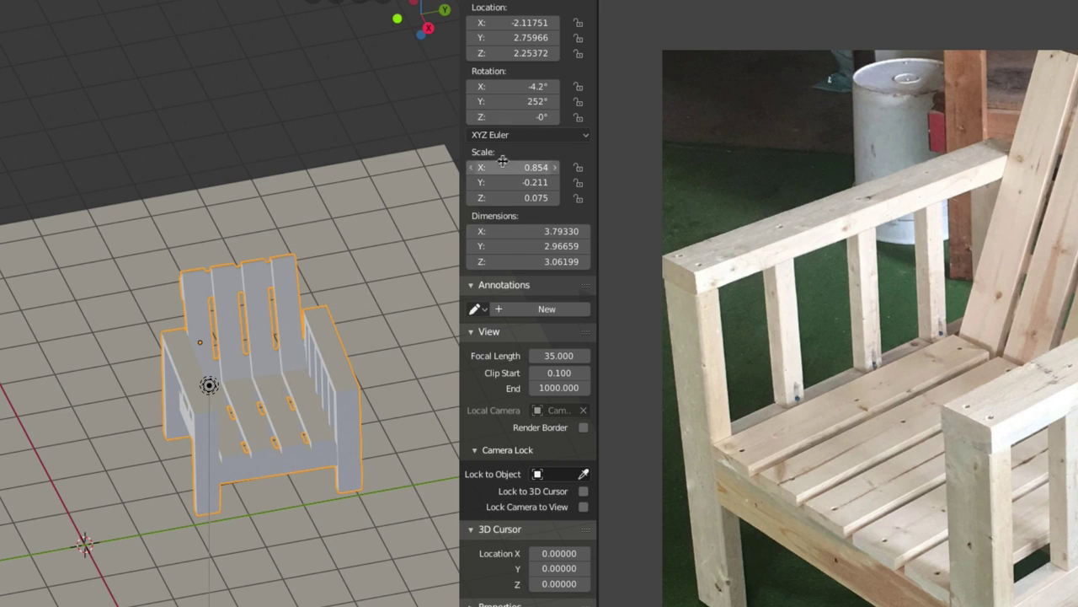
mouse_move(503, 161)
mouse_down()
mouse_move(556, 161)
mouse_move(488, 169)
mouse_up()
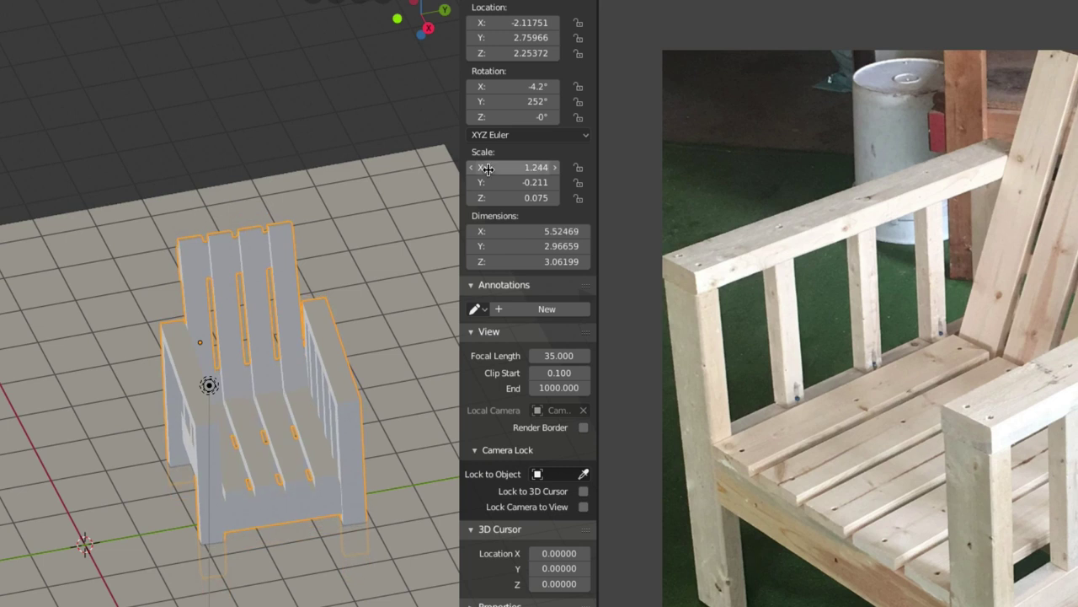
key(ctrl+z)
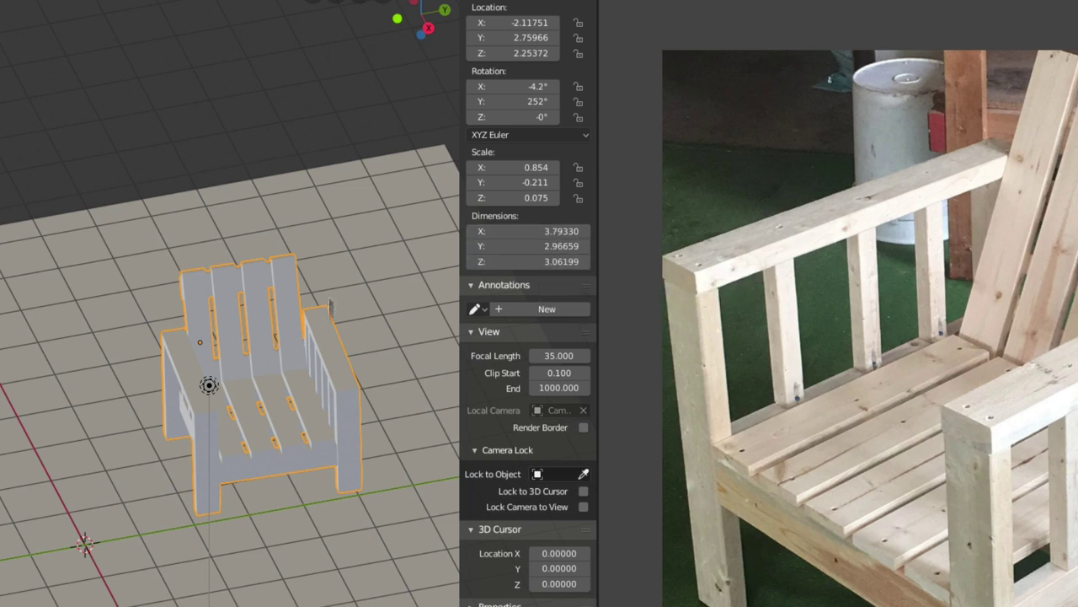
mouse_move(246, 428)
middle_down()
mouse_move(317, 399)
mouse_move(275, 409)
middle_up()
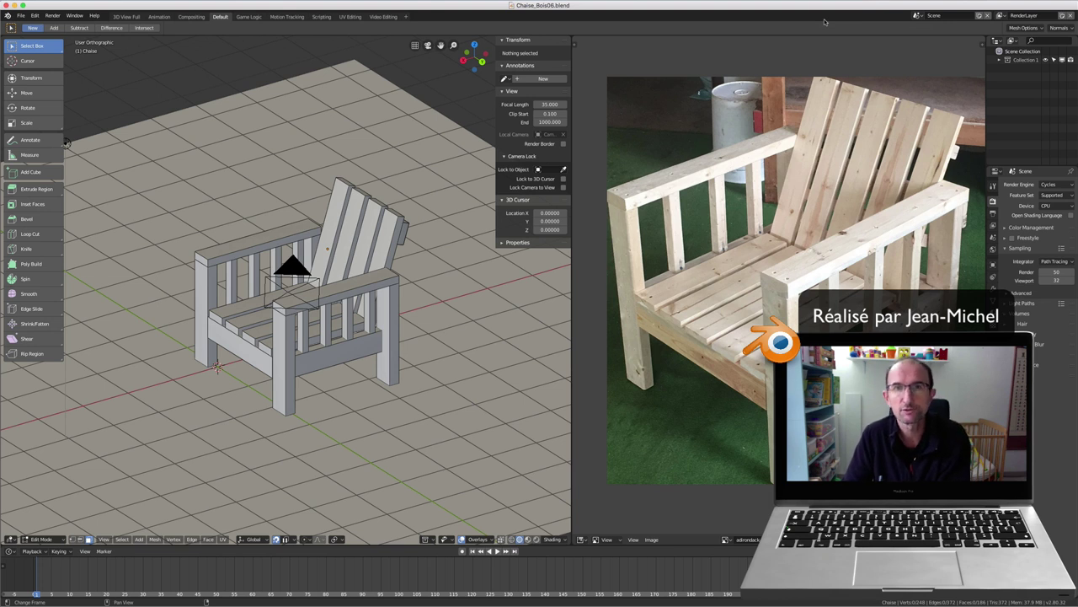
Step: Return to Object Mode, select the chair Chaise, and bring up the Shift+A Add menu
key(a)
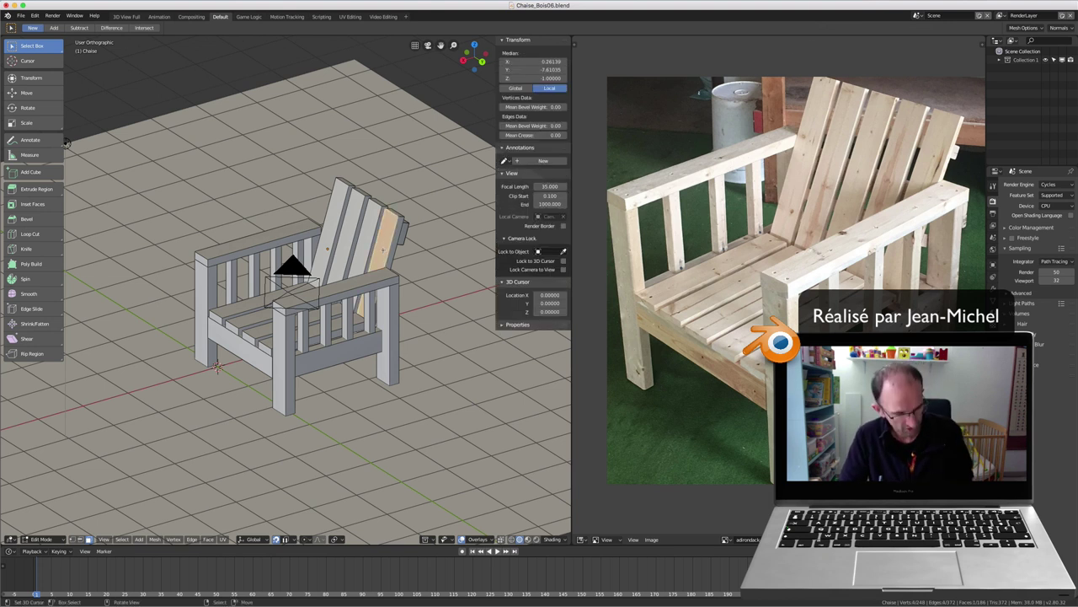
key(Tab)
click(66, 141)
click(363, 225)
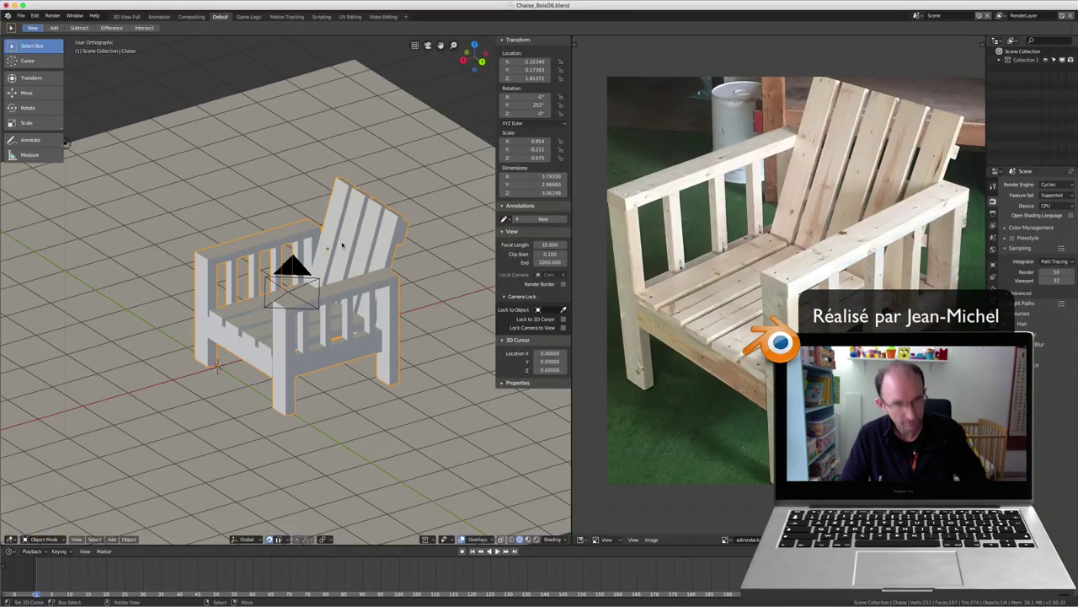
key(shift+a)
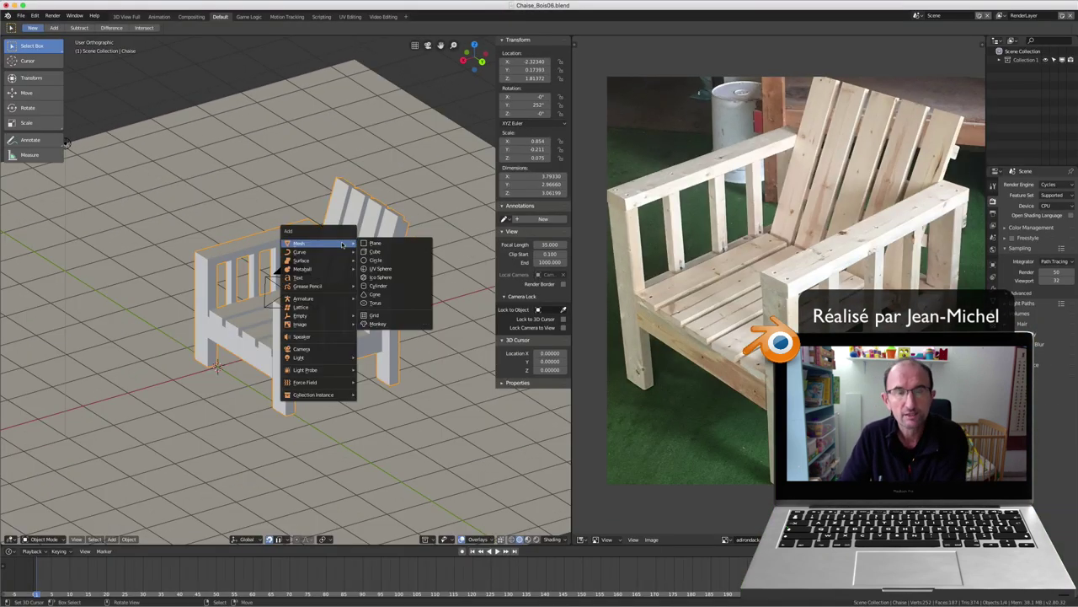